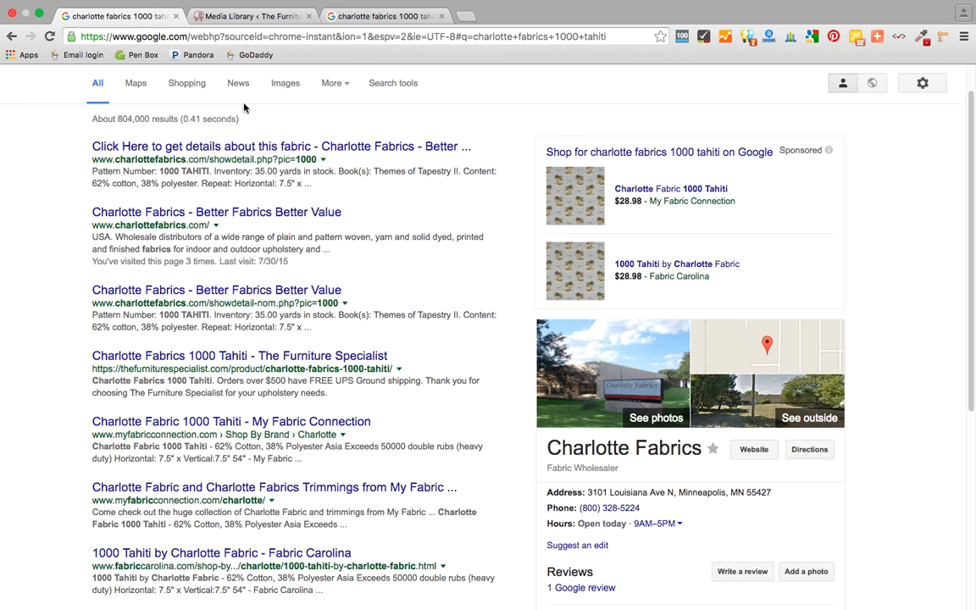
Run the link checker on The Furniture Specialist's WordPress Media Library page.
click(261, 17)
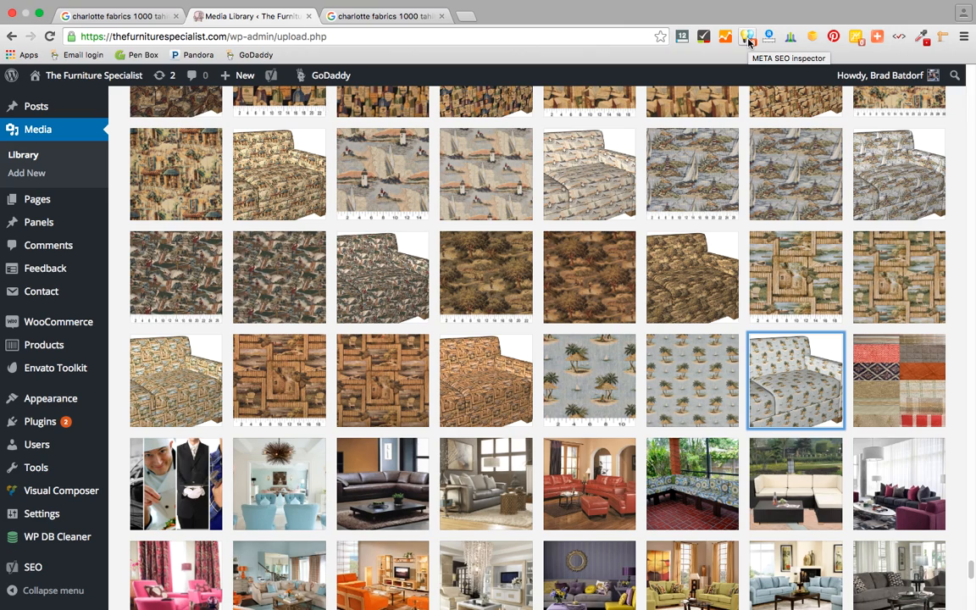
click(705, 40)
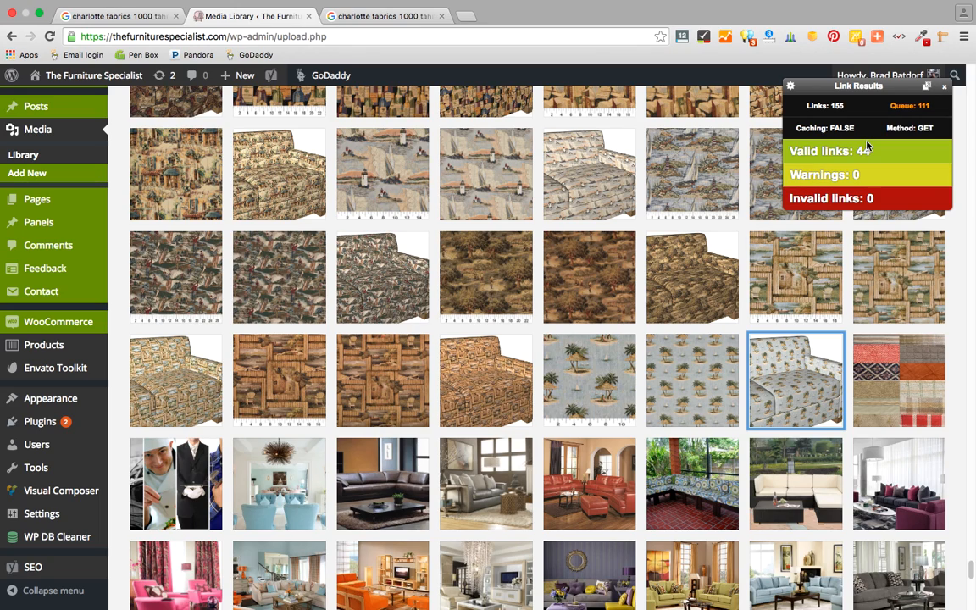
Inspect the site's page metadata, Alexa traffic rank and Open SEO Stats with the SEO browser extensions.
click(747, 38)
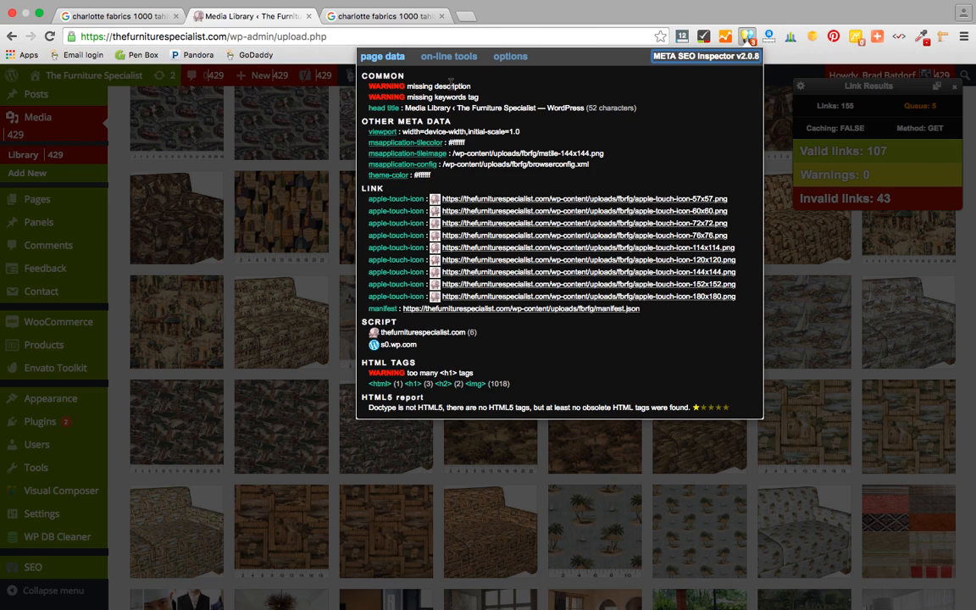
click(769, 39)
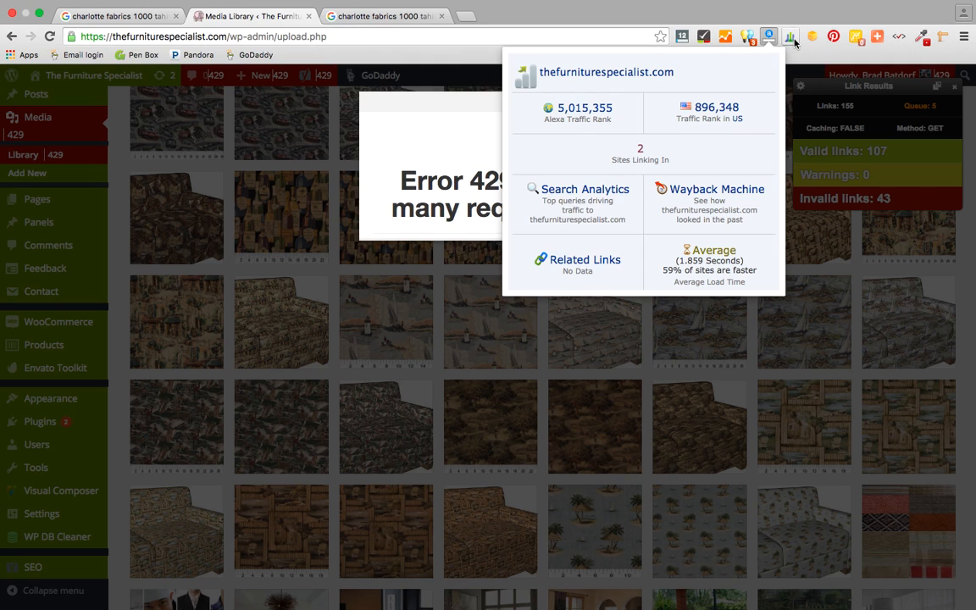
click(793, 41)
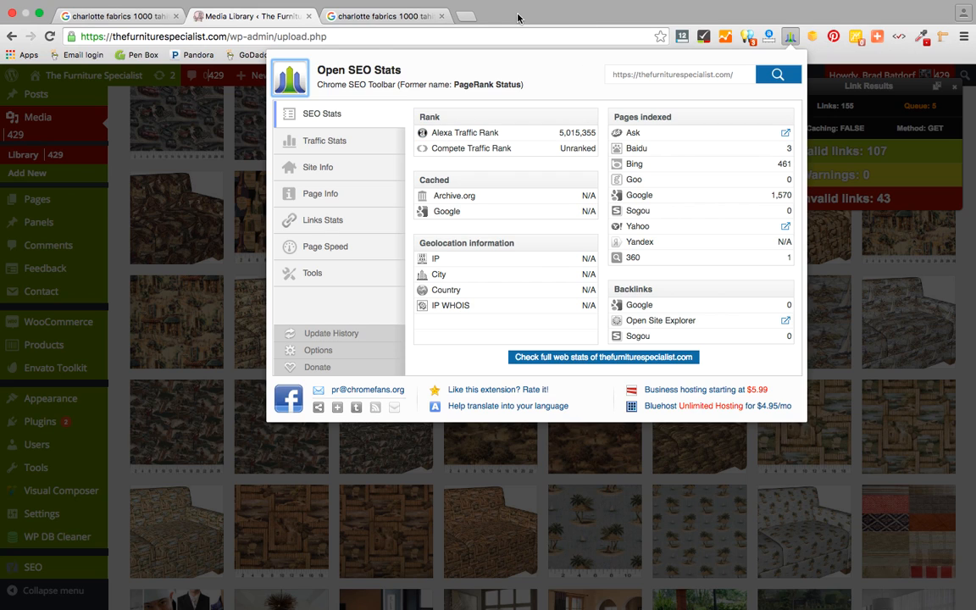
click(373, 18)
click(247, 17)
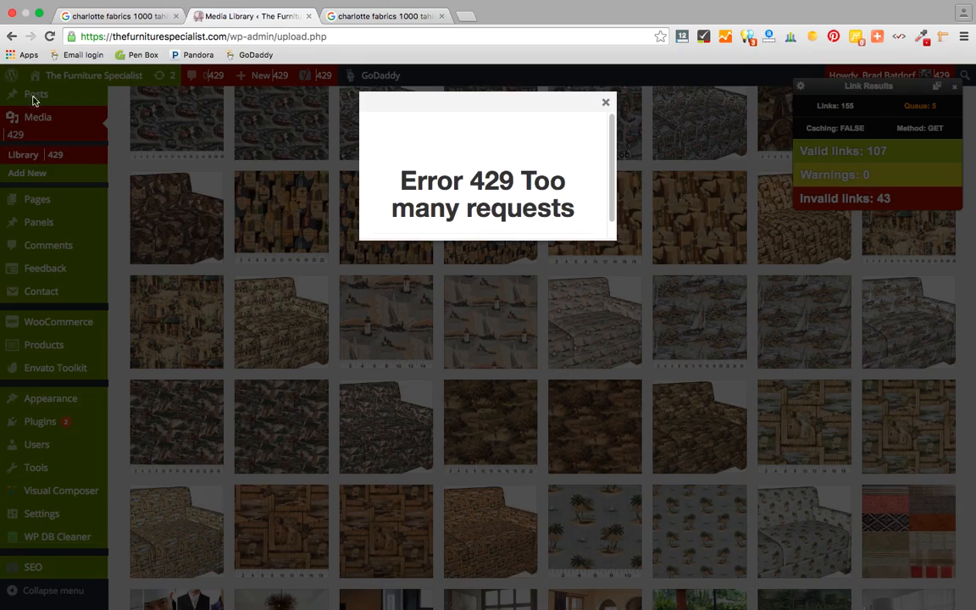
Dismiss the error popup and visit The Furniture Specialist's public home page from the WordPress admin.
click(606, 102)
scroll(200, 138, up, 5)
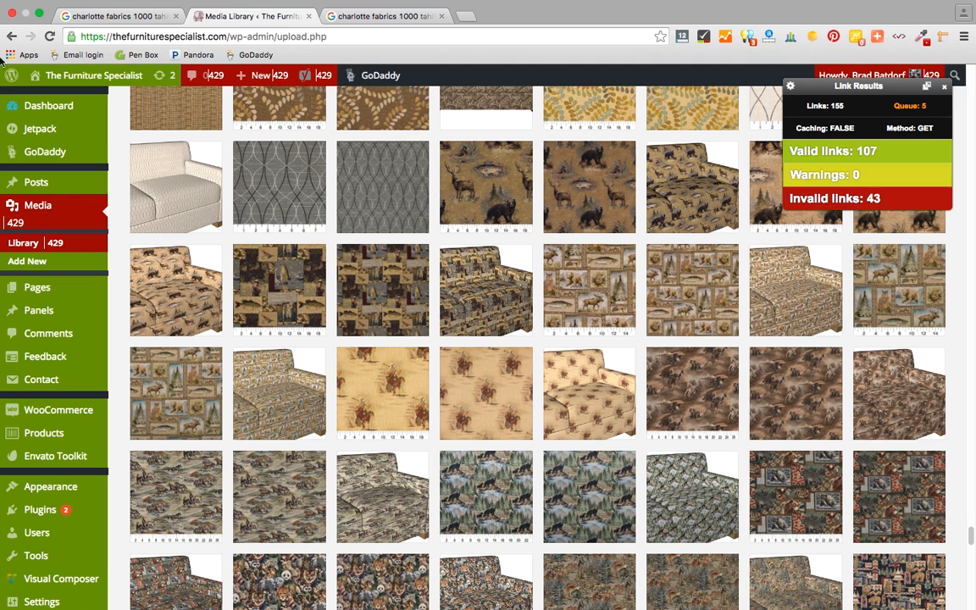
click(81, 82)
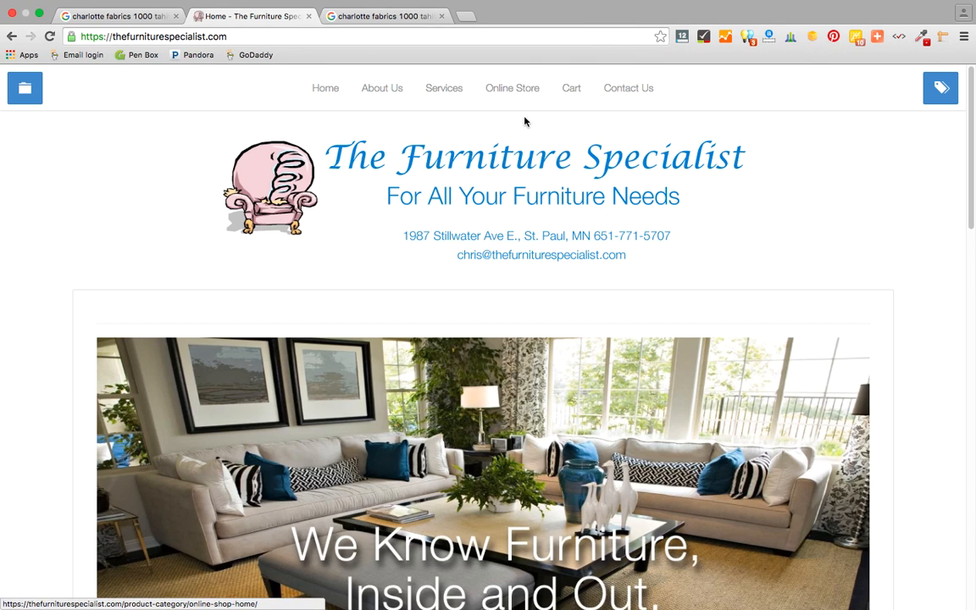
Browse the online store to Charlotte Fabrics and open its Charlotte Fabrics By Color category.
click(515, 90)
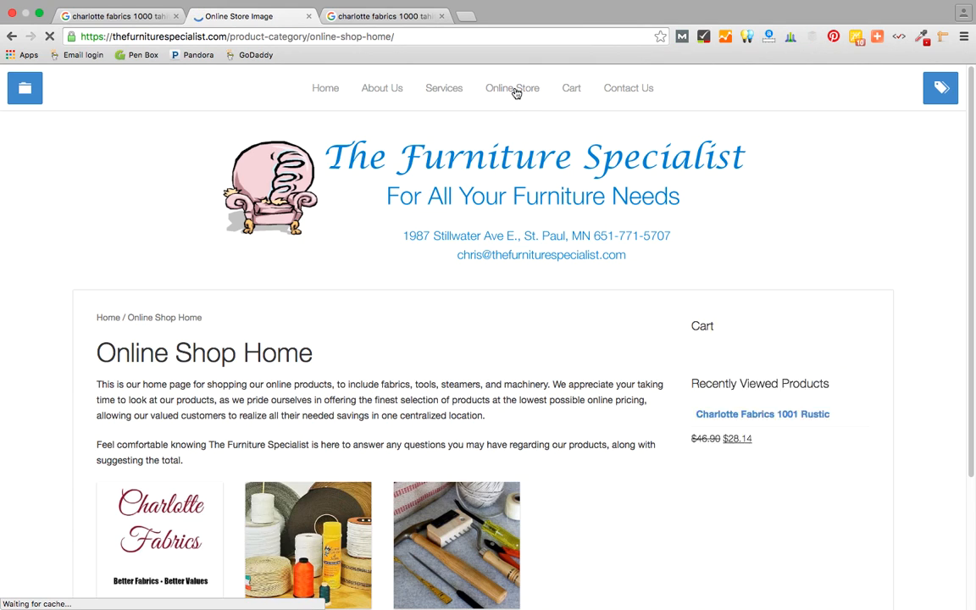
scroll(409, 469, down, 4)
click(188, 351)
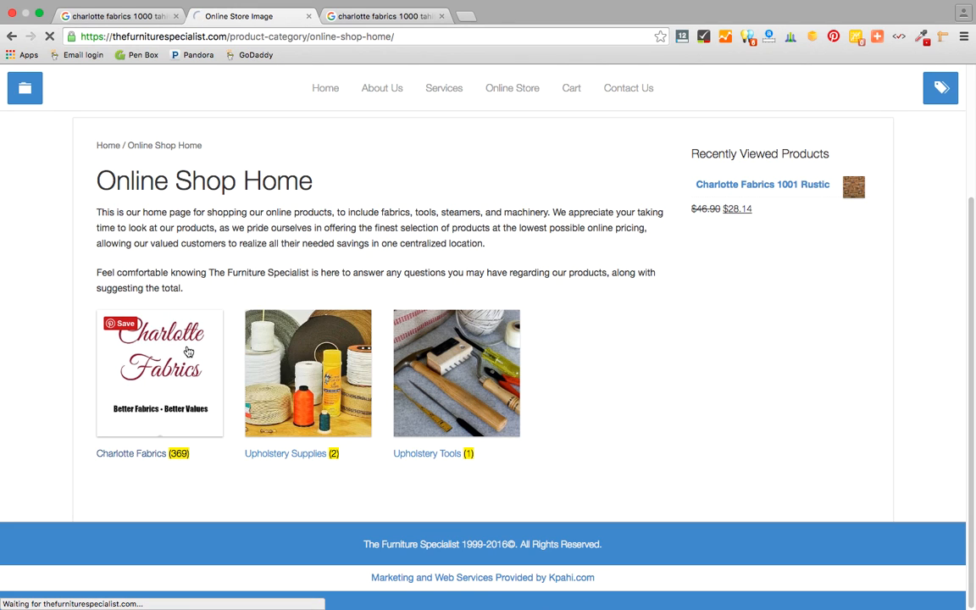
scroll(188, 351, down, 2)
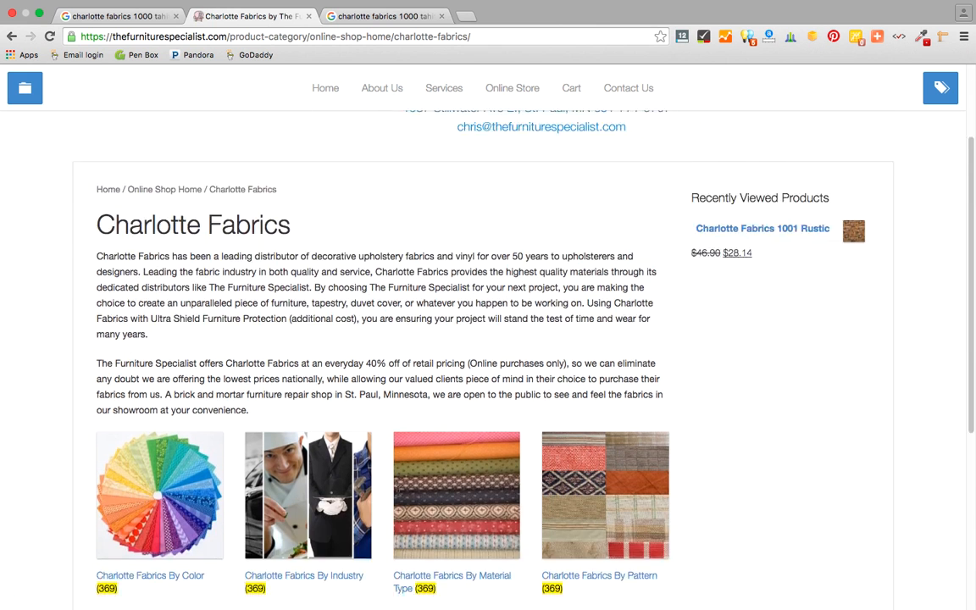
scroll(396, 490, down, 4)
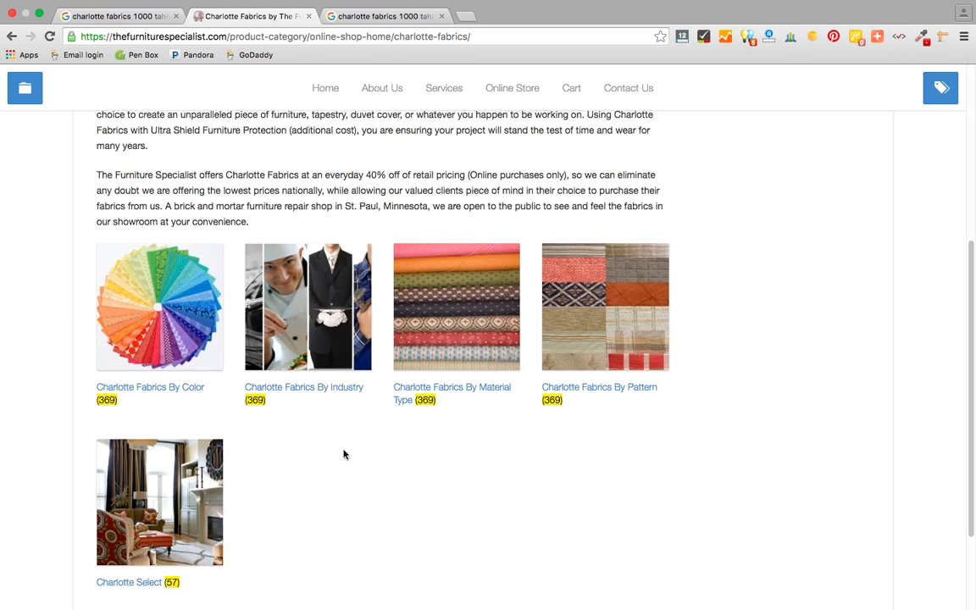
click(189, 341)
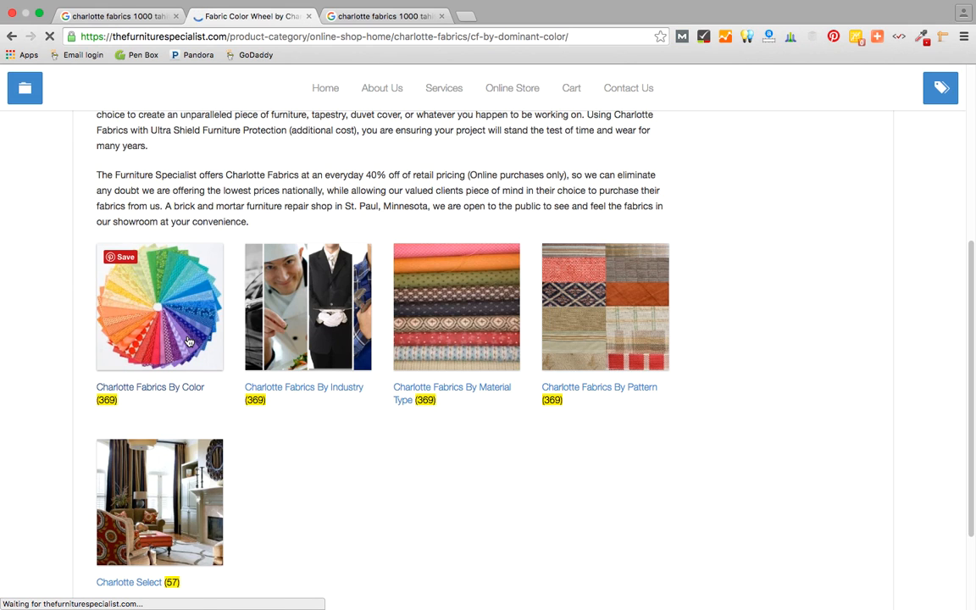
Open the Beige color category and view the Charlotte Fabrics 1000 Tahiti Pattern product.
scroll(413, 457, down, 10)
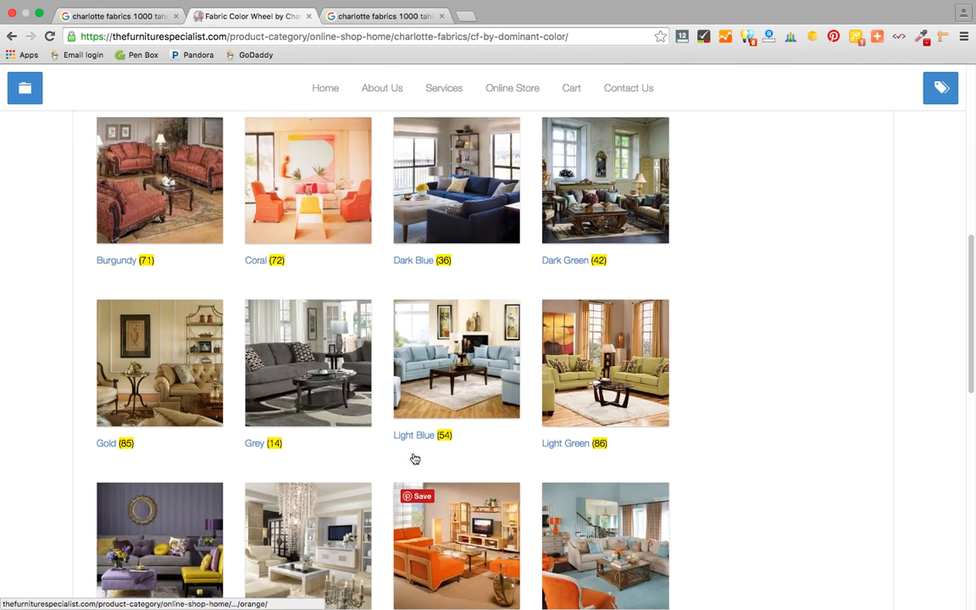
scroll(413, 457, up, 4)
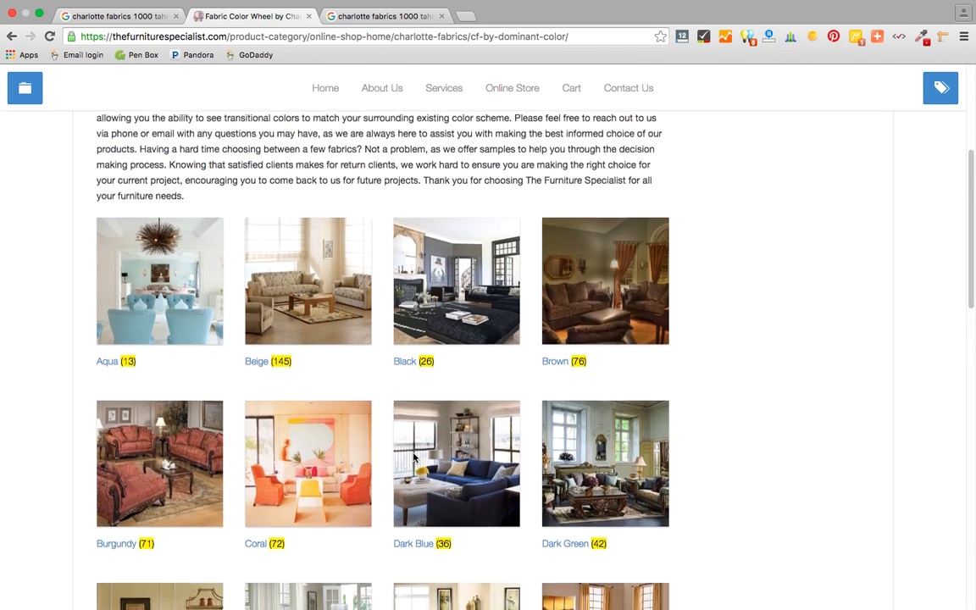
click(348, 313)
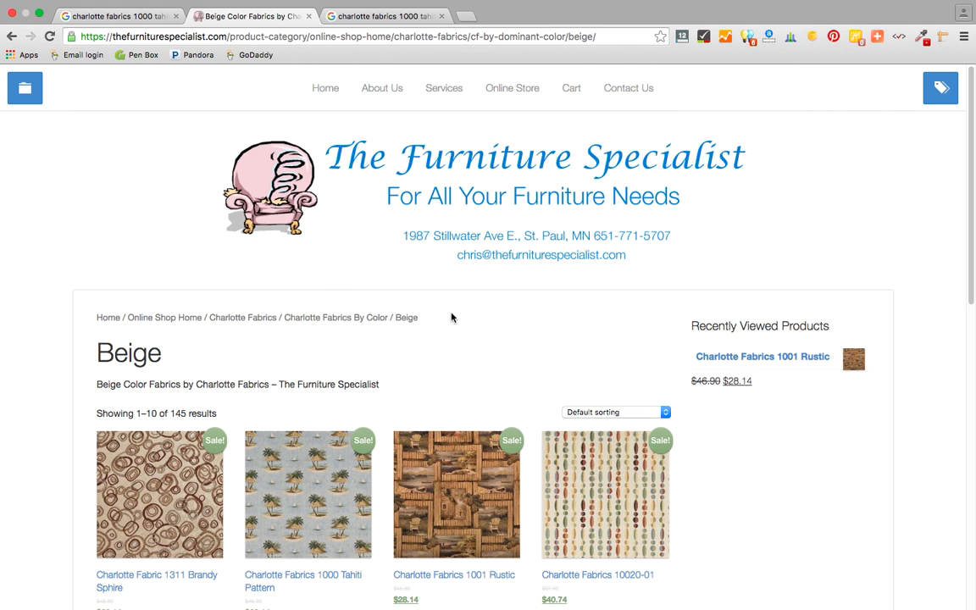
scroll(451, 318, down, 3)
scroll(451, 318, down, 3)
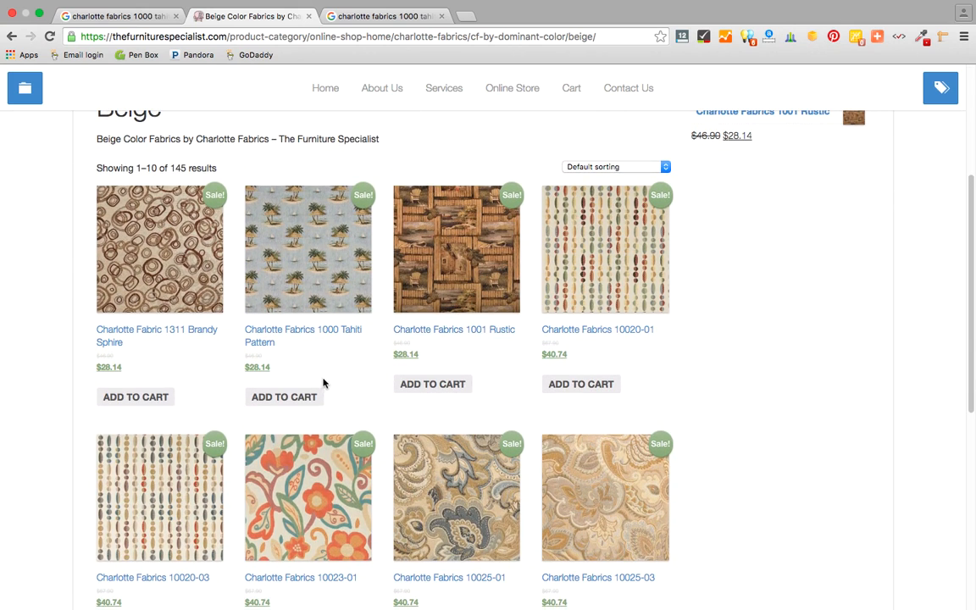
click(309, 266)
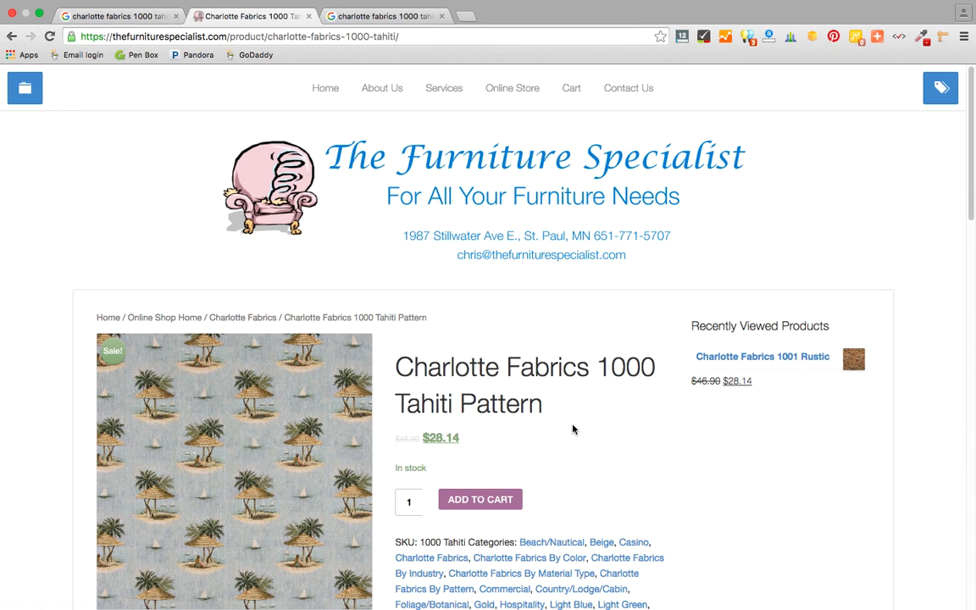
Examine the Tahiti product page's images, price, categories, tags, specification table and description text.
scroll(640, 435, down, 3)
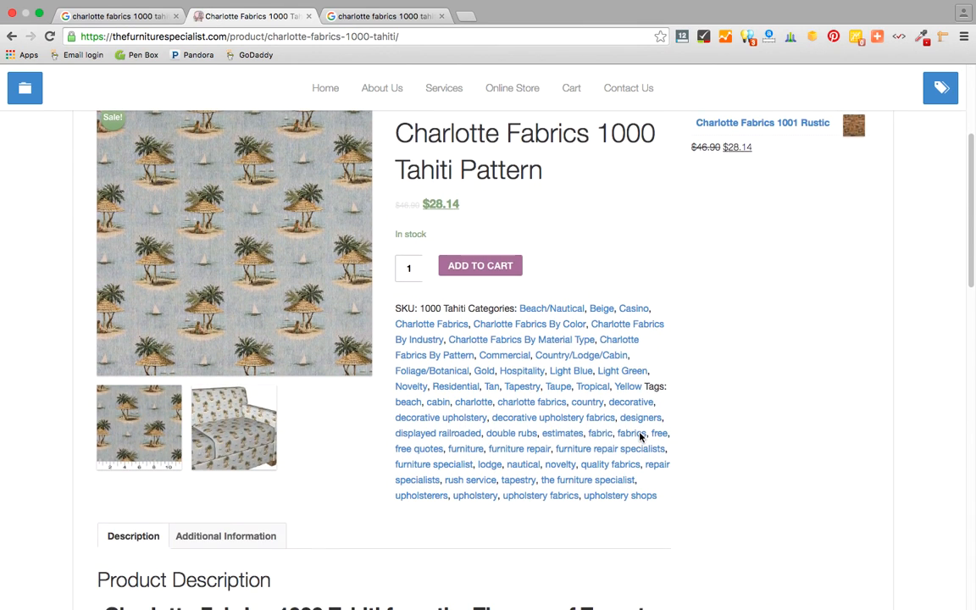
scroll(640, 436, up, 3)
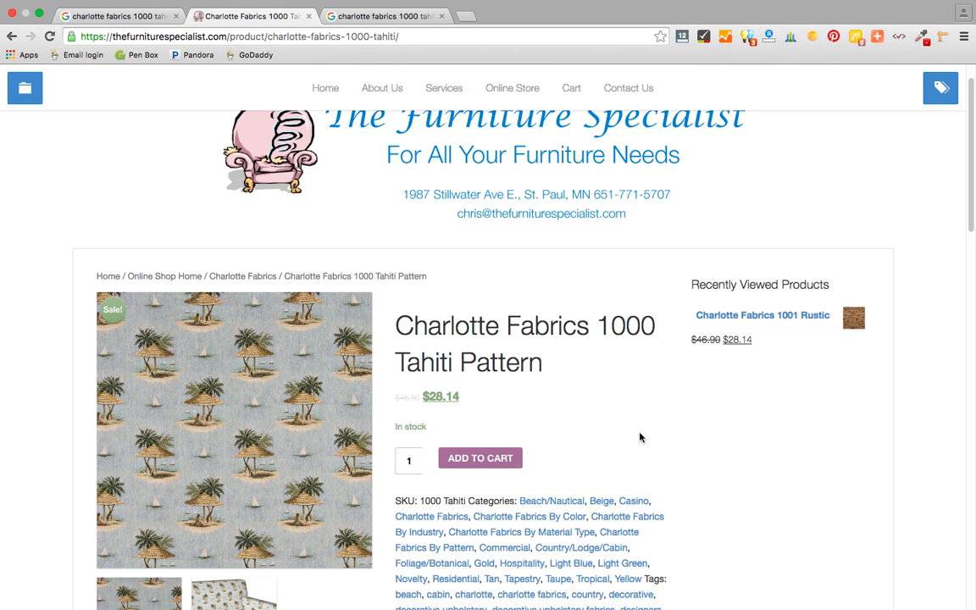
scroll(640, 437, down, 3)
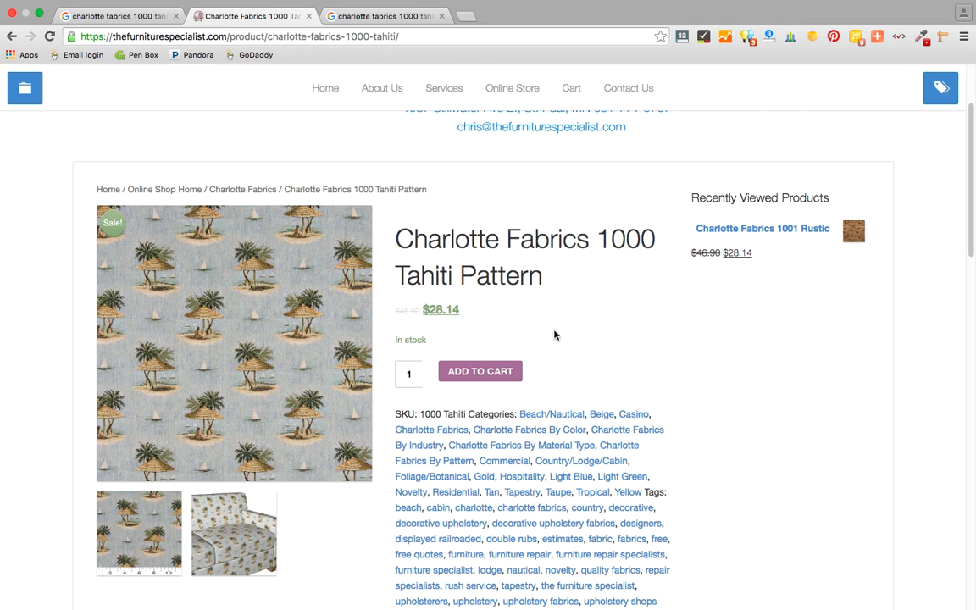
scroll(555, 334, down, 3)
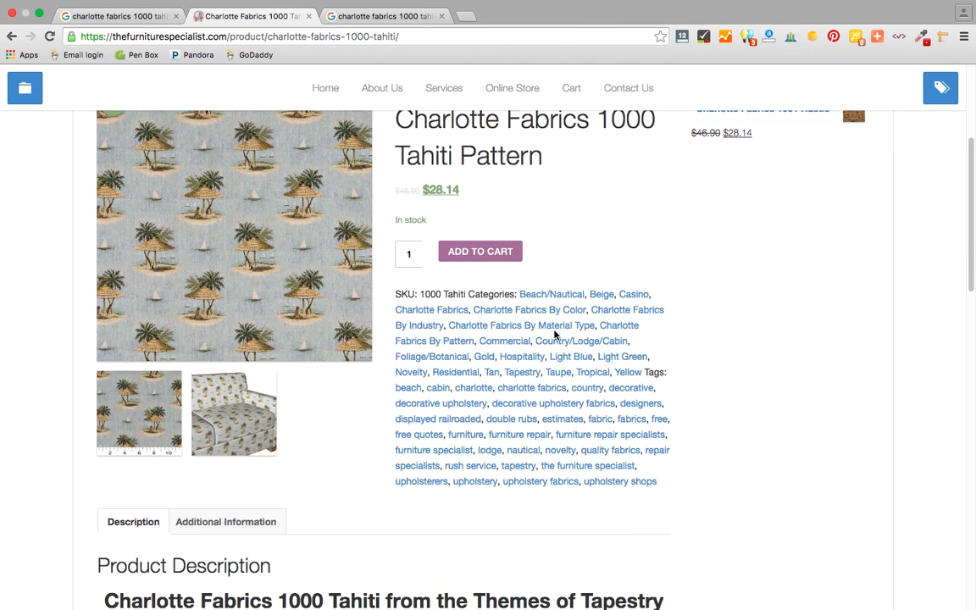
scroll(555, 335, down, 1)
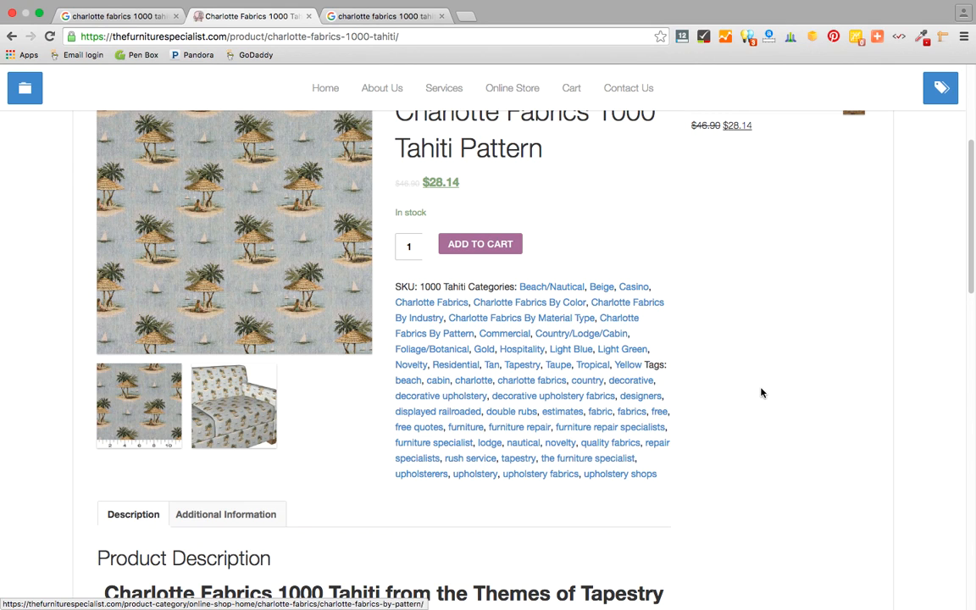
scroll(763, 392, down, 5)
scroll(761, 392, down, 1)
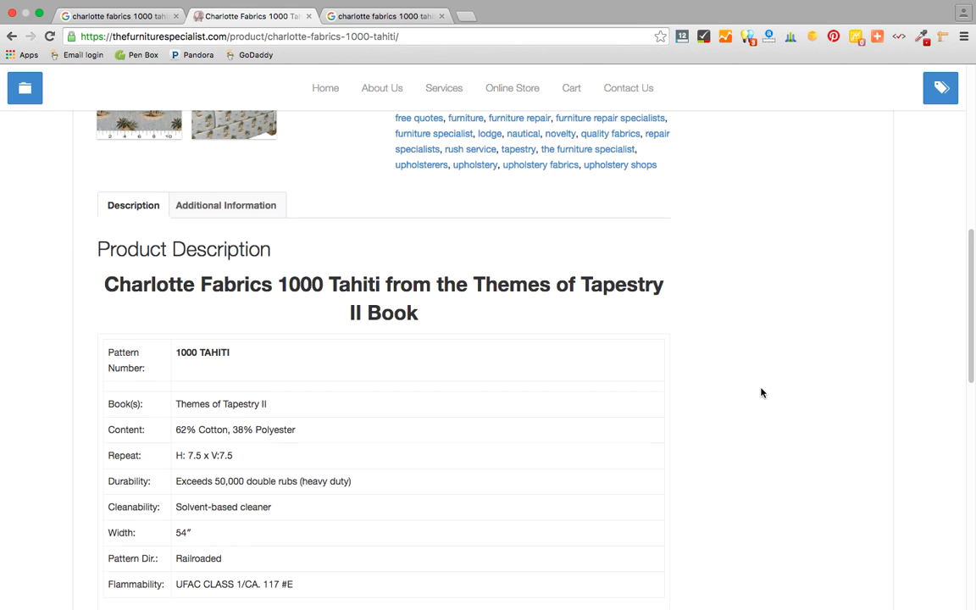
scroll(761, 392, down, 6)
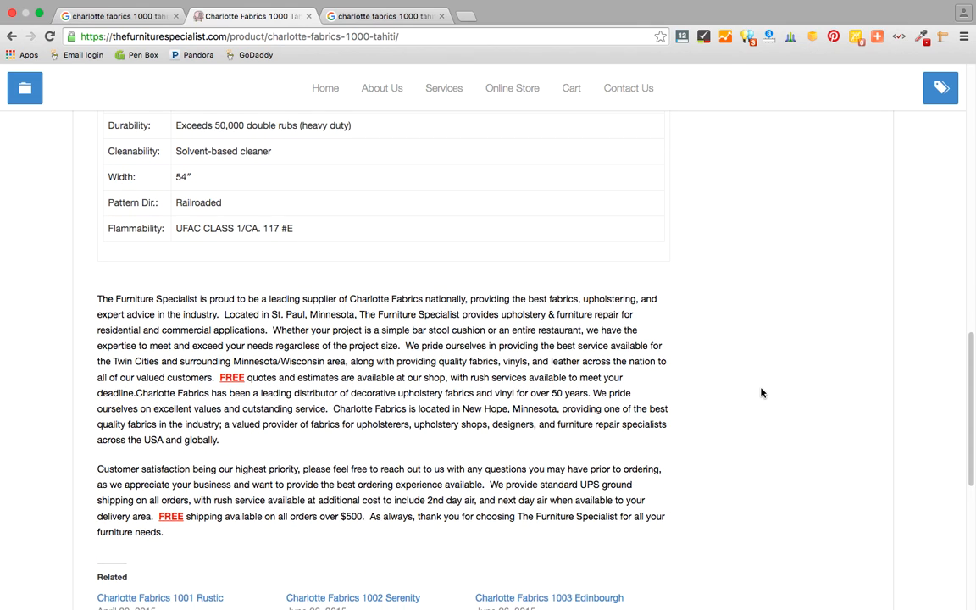
scroll(761, 392, up, 9)
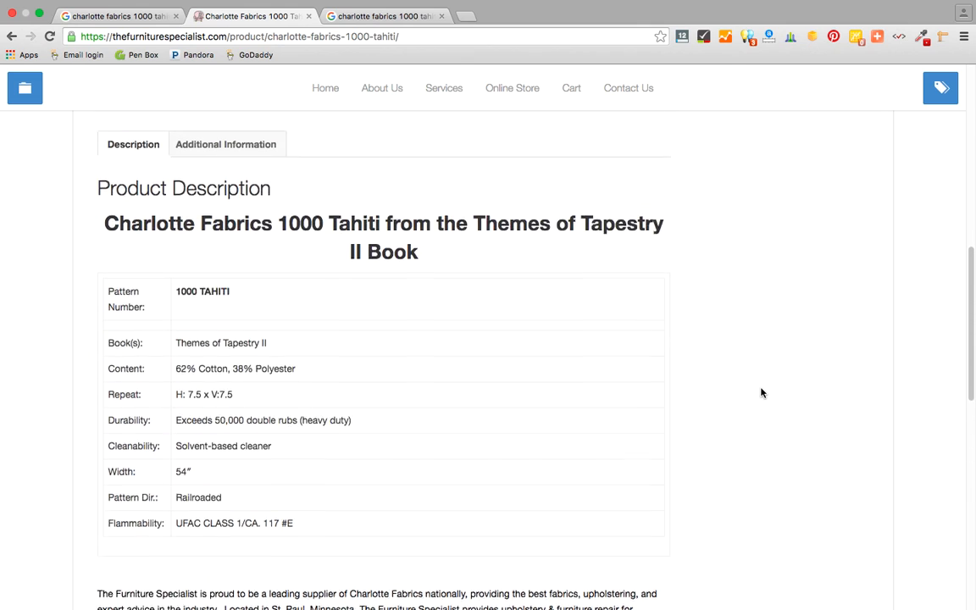
scroll(761, 393, up, 4)
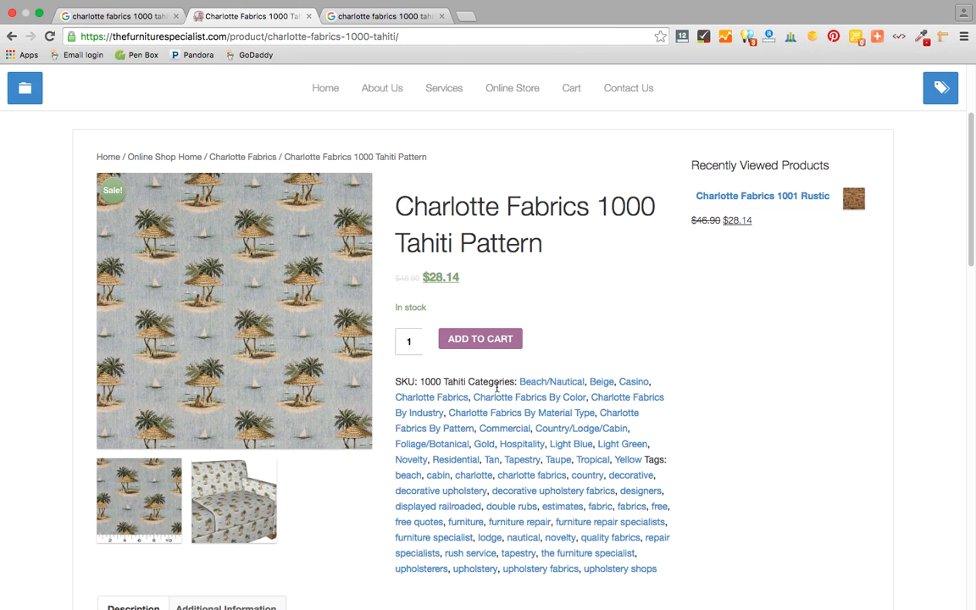
Review the product's tags and specification table again, along with its title and fabric images.
scroll(788, 413, down, 5)
scroll(788, 413, down, 1)
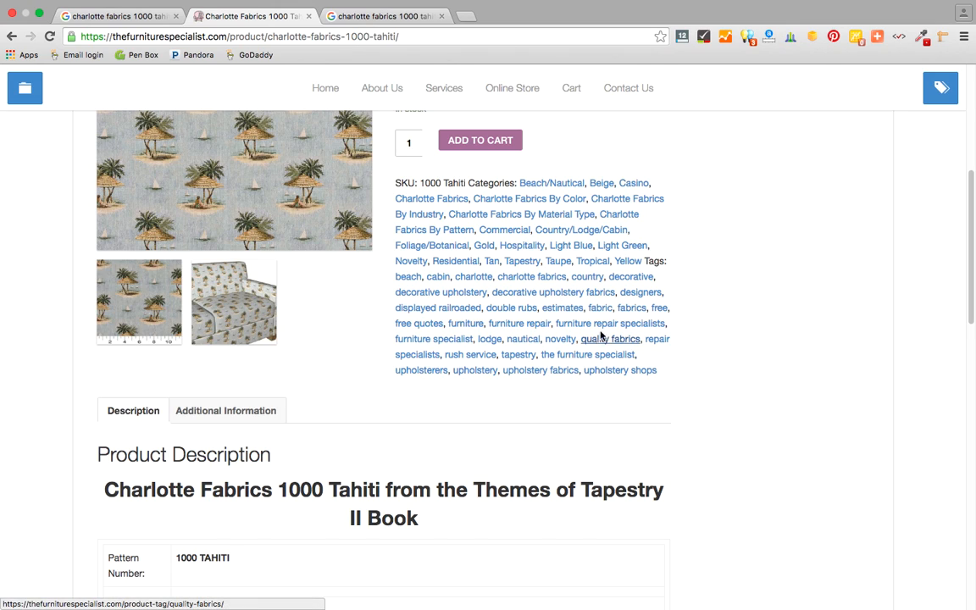
scroll(727, 410, down, 1)
scroll(726, 410, down, 5)
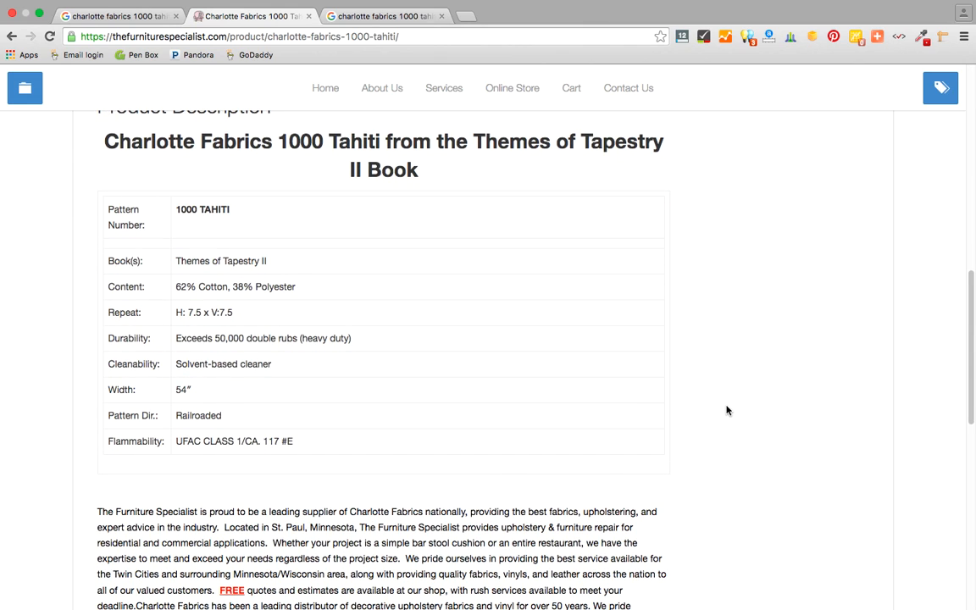
scroll(726, 410, up, 10)
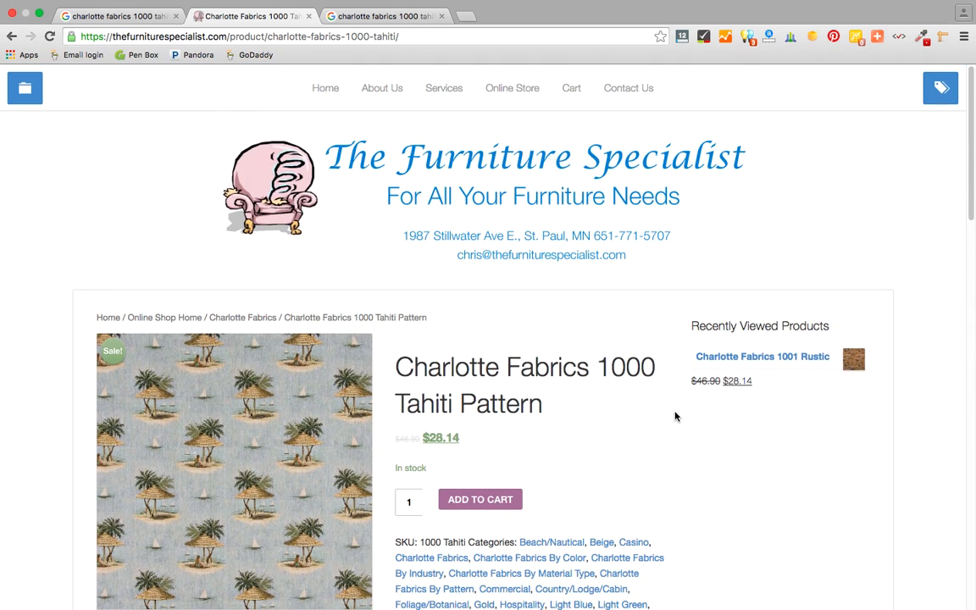
scroll(676, 416, down, 1)
scroll(676, 416, down, 2)
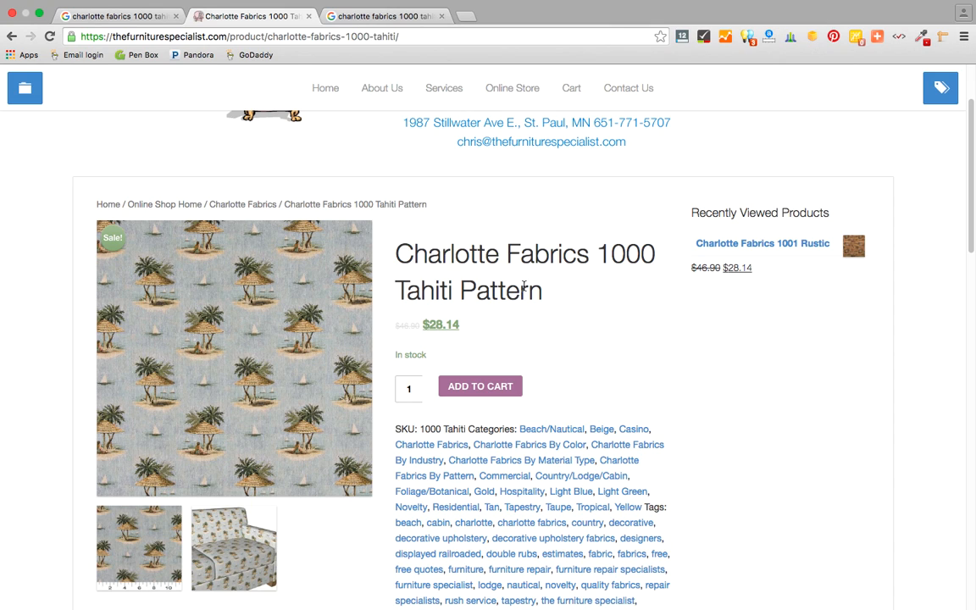
scroll(524, 286, up, 2)
scroll(524, 286, down, 1)
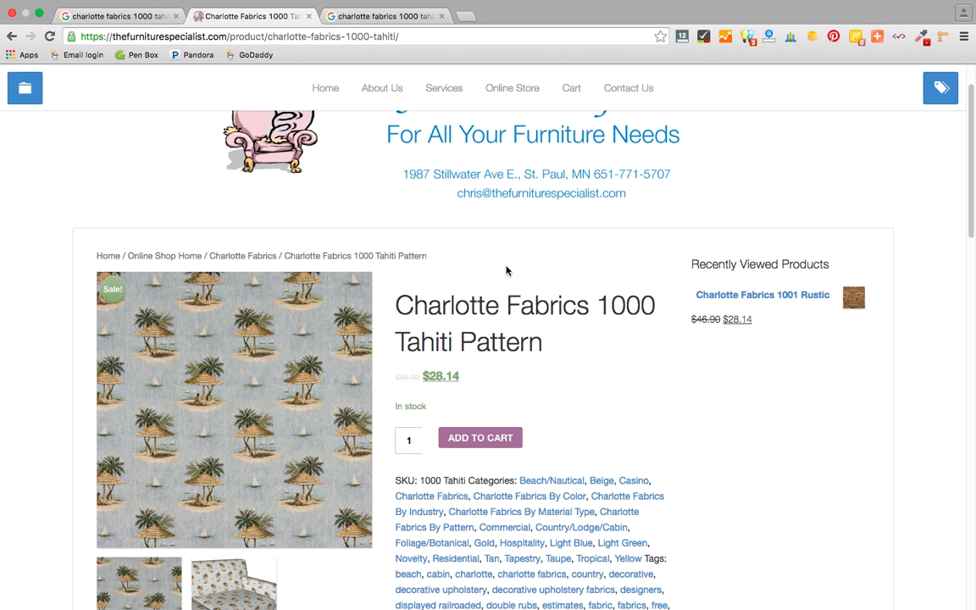
scroll(506, 271, down, 5)
scroll(506, 273, up, 6)
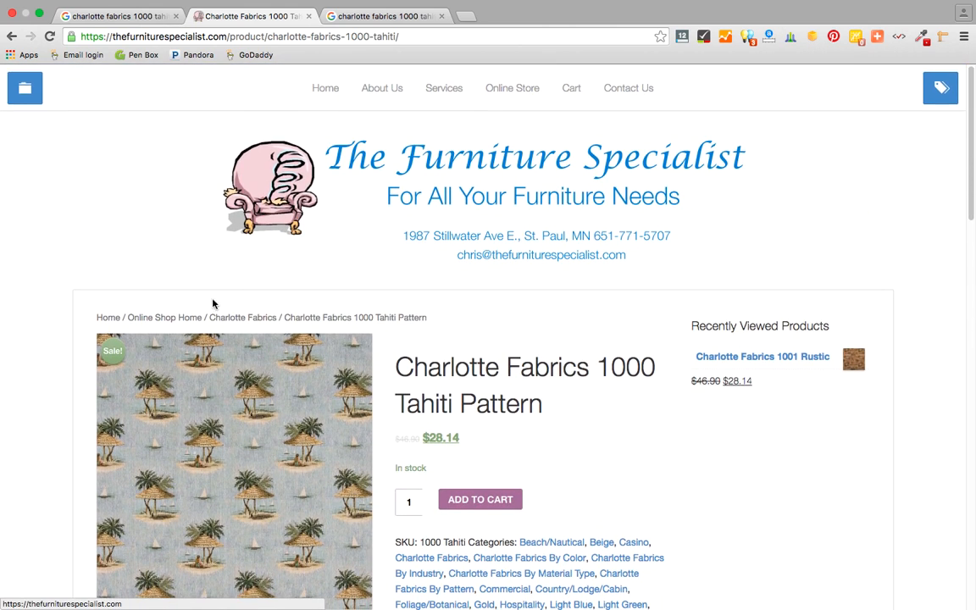
Return to the site's home page, go to its /wp-admin address and log in to WordPress with the saved credentials.
click(331, 98)
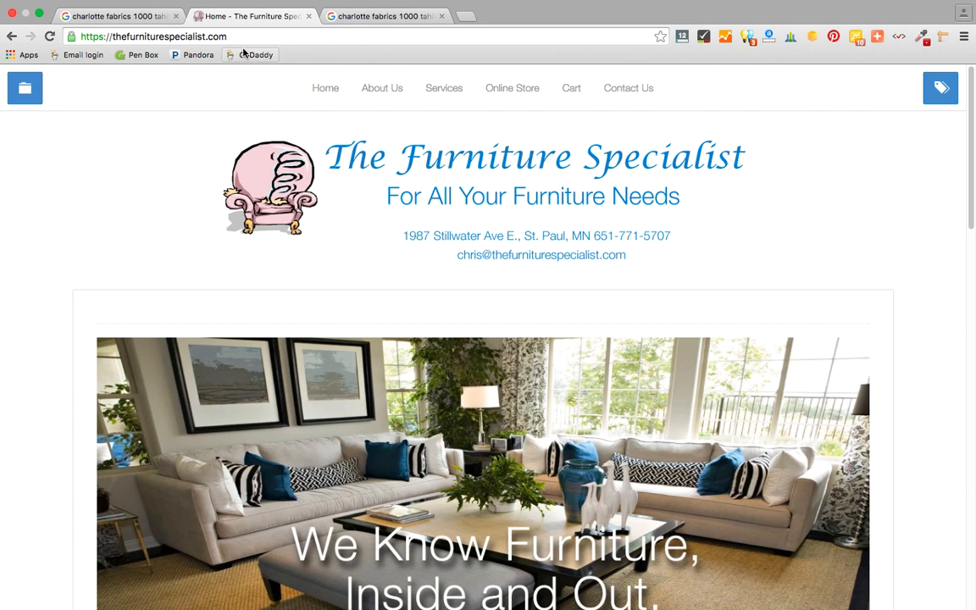
click(247, 37)
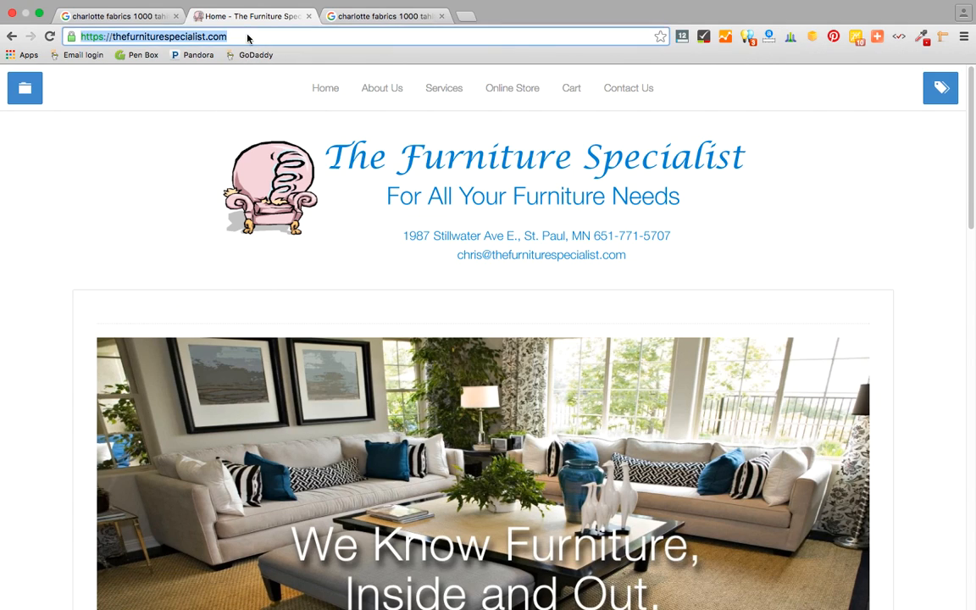
click(236, 36)
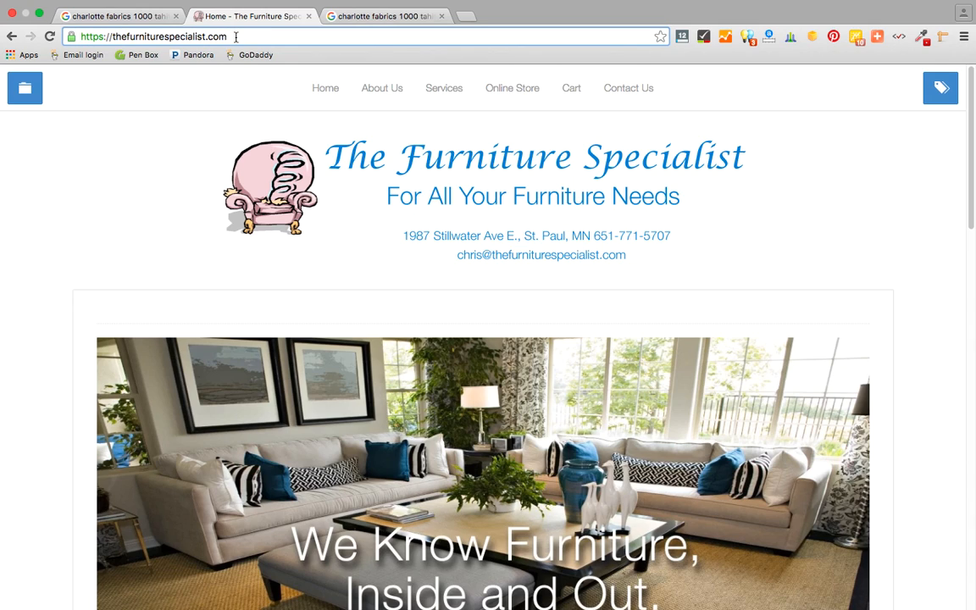
text(/wp-admin)
key(Return)
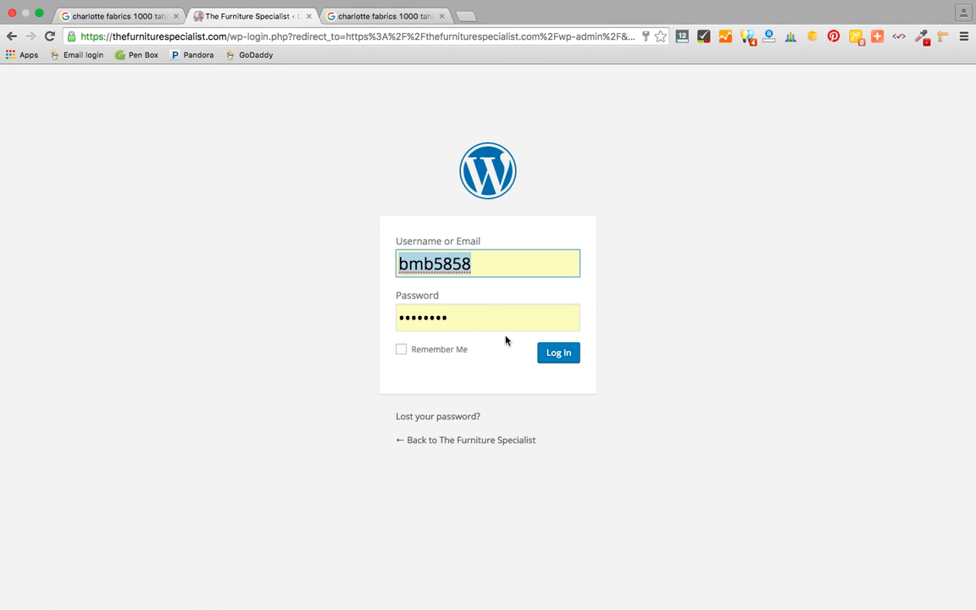
click(555, 352)
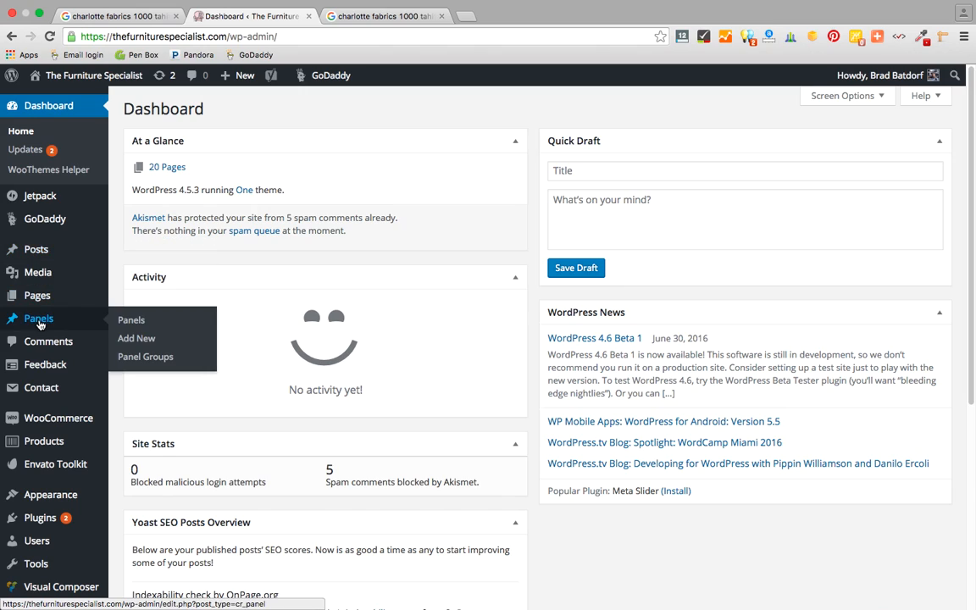
Search the store's product list in the WordPress admin for "1000".
click(49, 447)
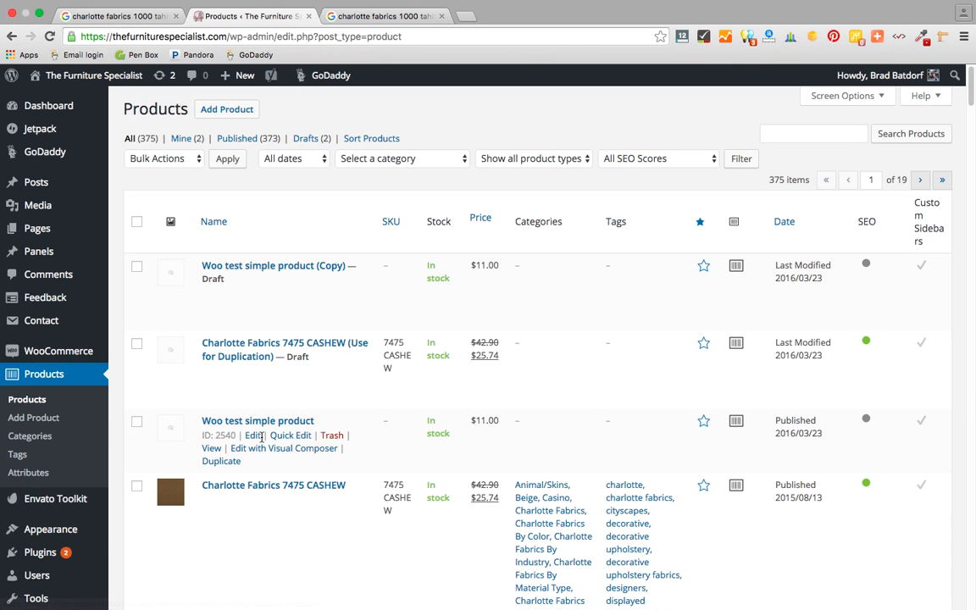
click(792, 134)
text(1000)
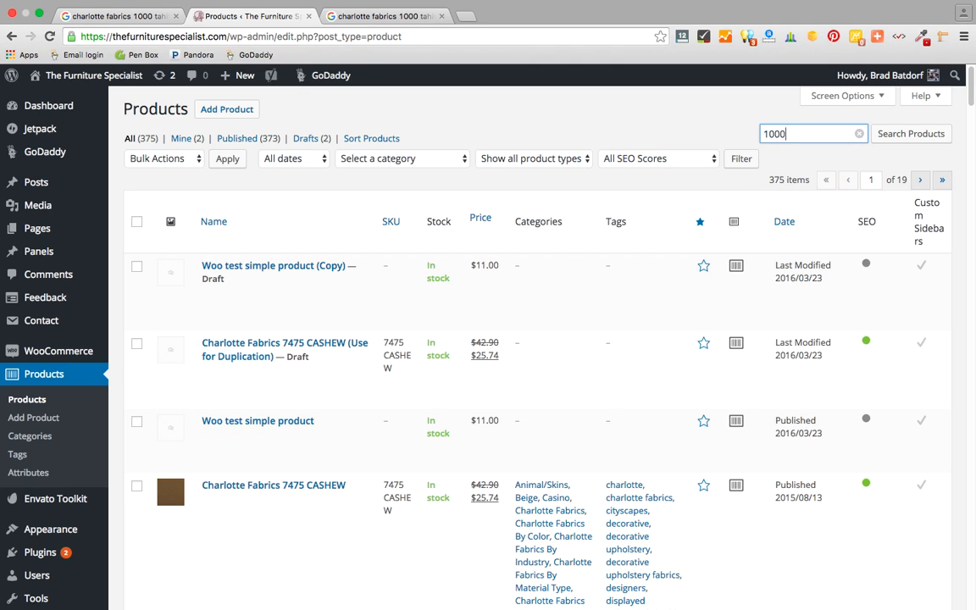
click(920, 134)
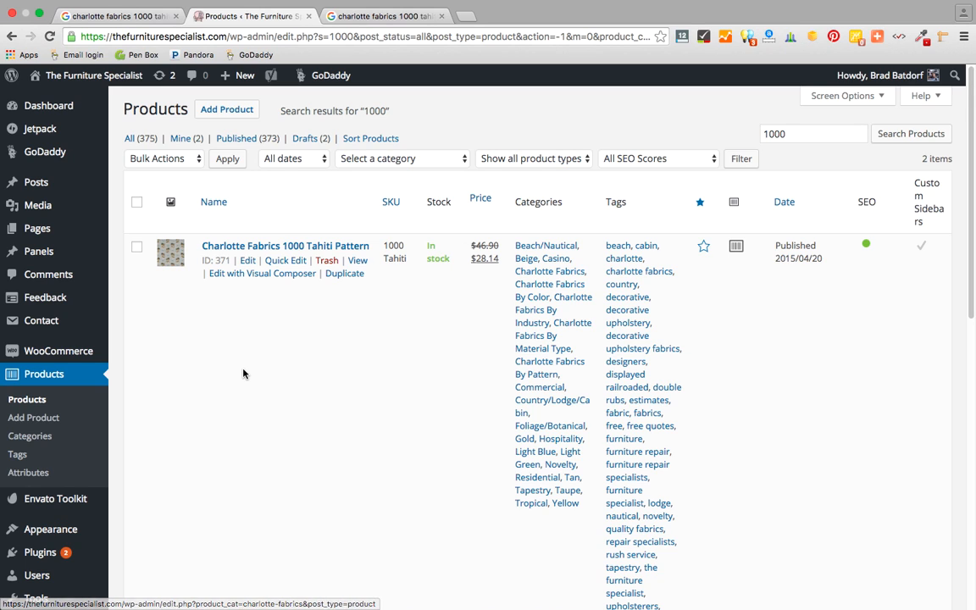
Open the Charlotte Fabrics 1000 Tahiti Pattern product for editing and look over its content.
scroll(241, 373, down, 5)
scroll(243, 374, up, 4)
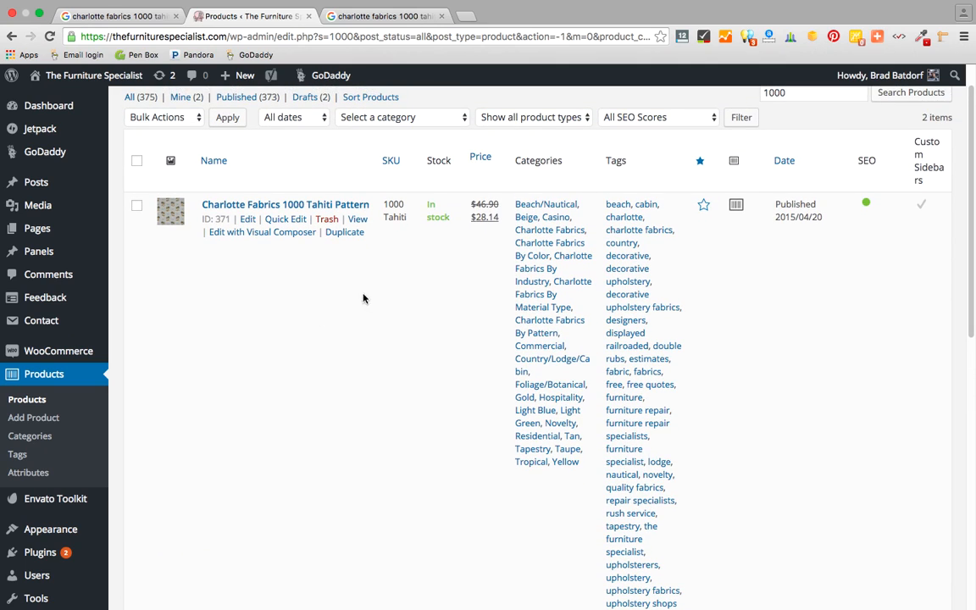
click(247, 219)
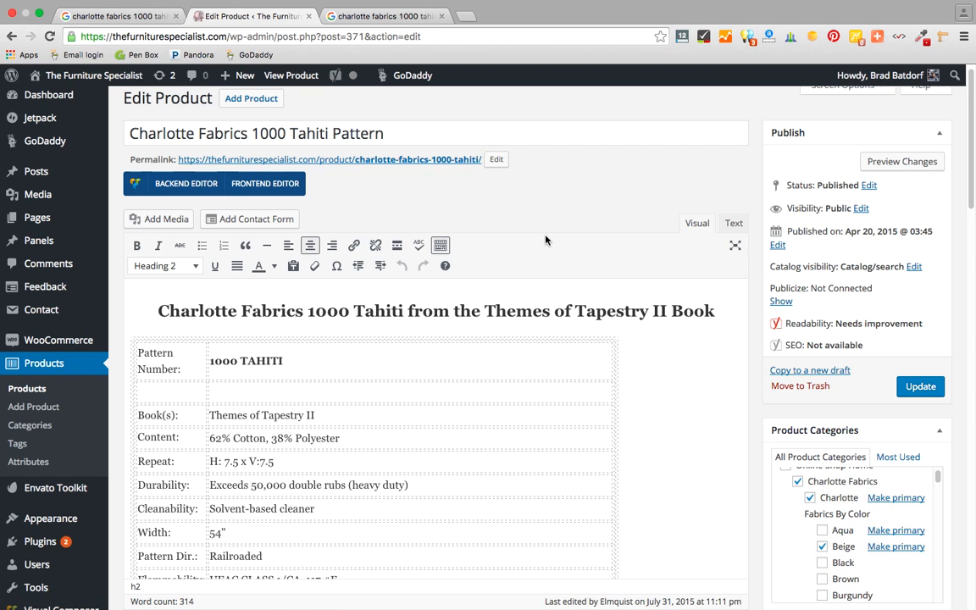
scroll(546, 240, down, 3)
scroll(546, 240, up, 4)
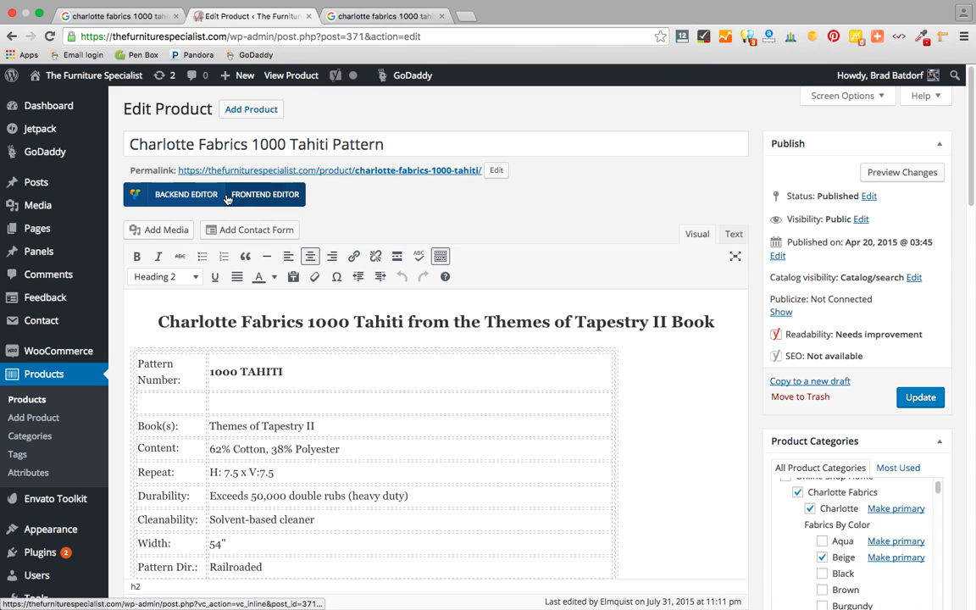
Copy "Charlotte Fabrics 1000 Tahiti" from the product title and paste it as the Yoast SEO focus keyword.
drag(130, 144, 331, 145)
key(super+c)
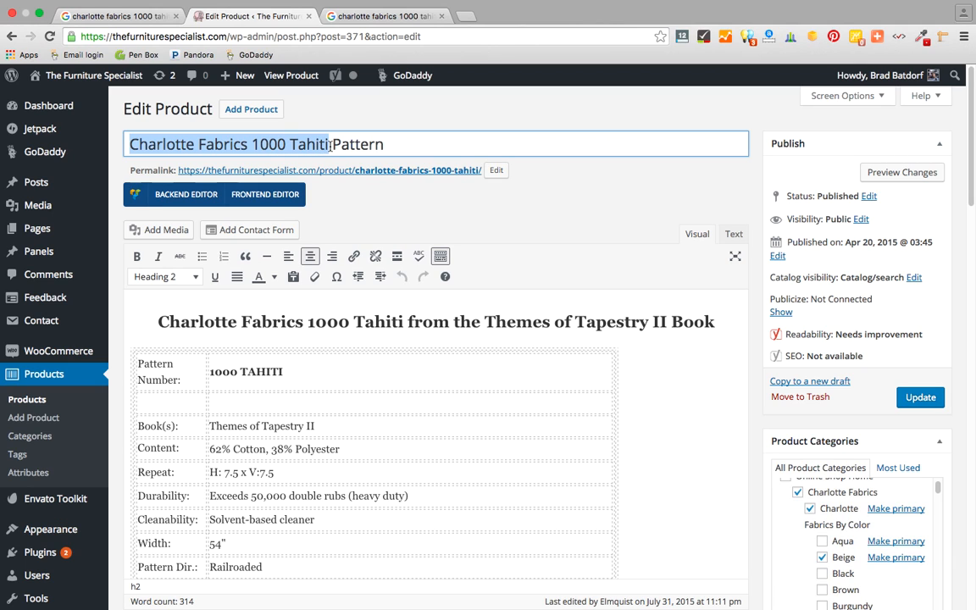
scroll(567, 273, down, 10)
click(297, 259)
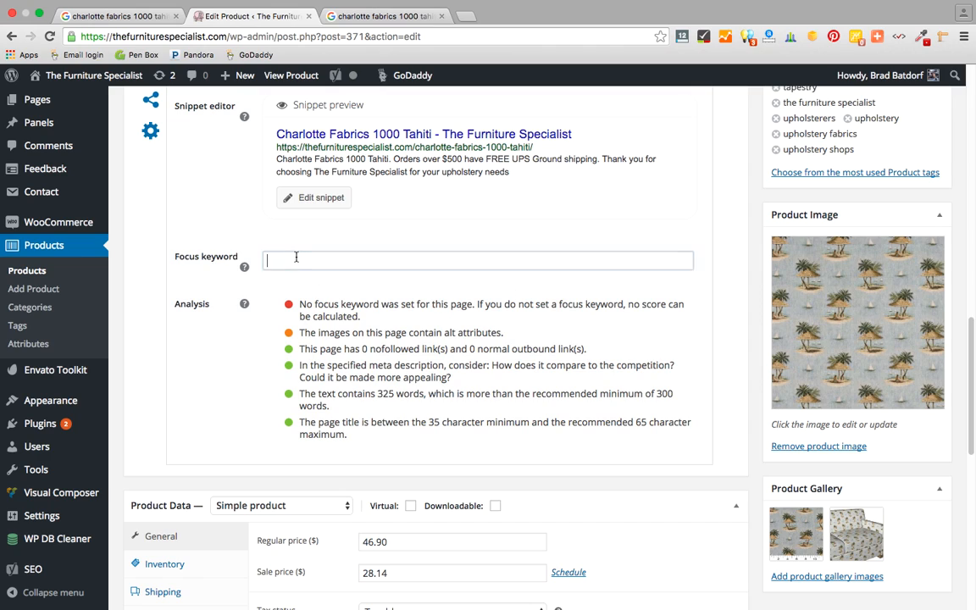
key(super+v)
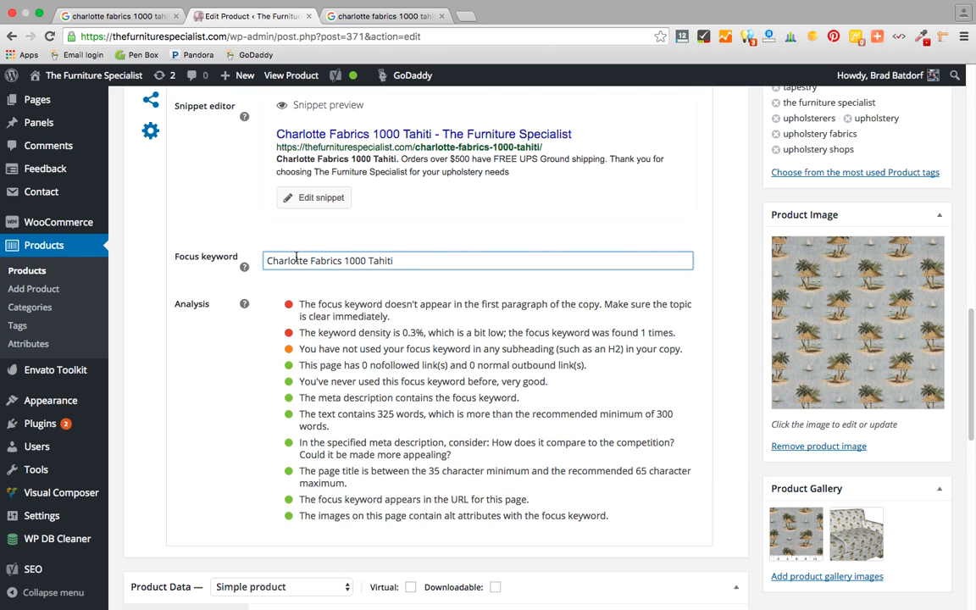
click(209, 376)
Update the product and dismiss the writing-check message.
scroll(742, 251, up, 10)
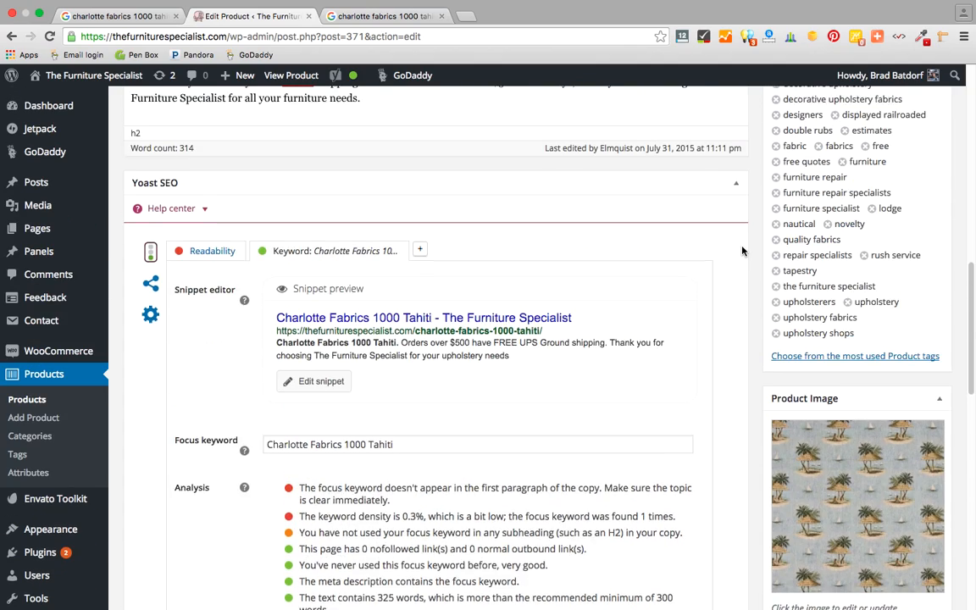
scroll(743, 251, up, 3)
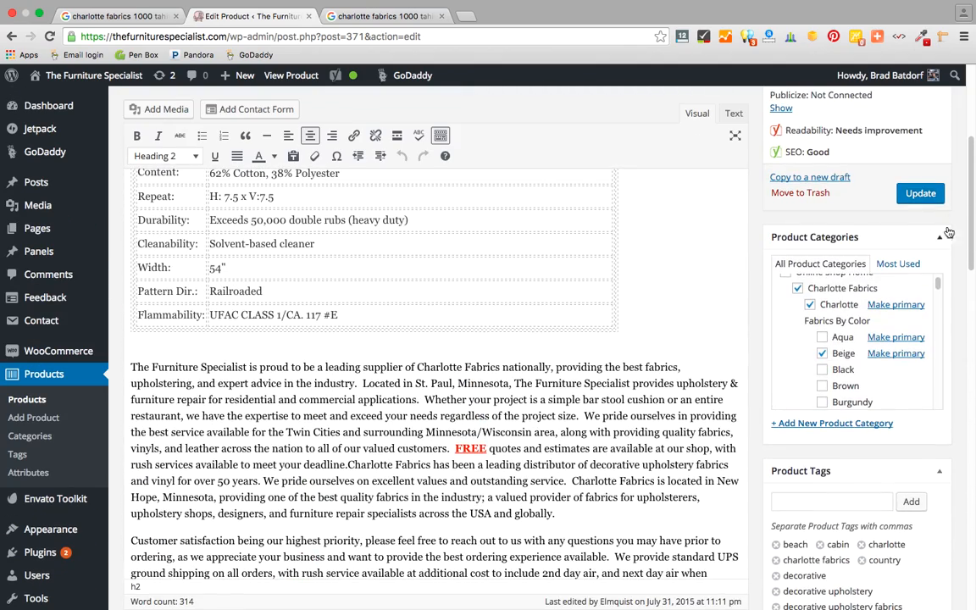
scroll(937, 187, down, 15)
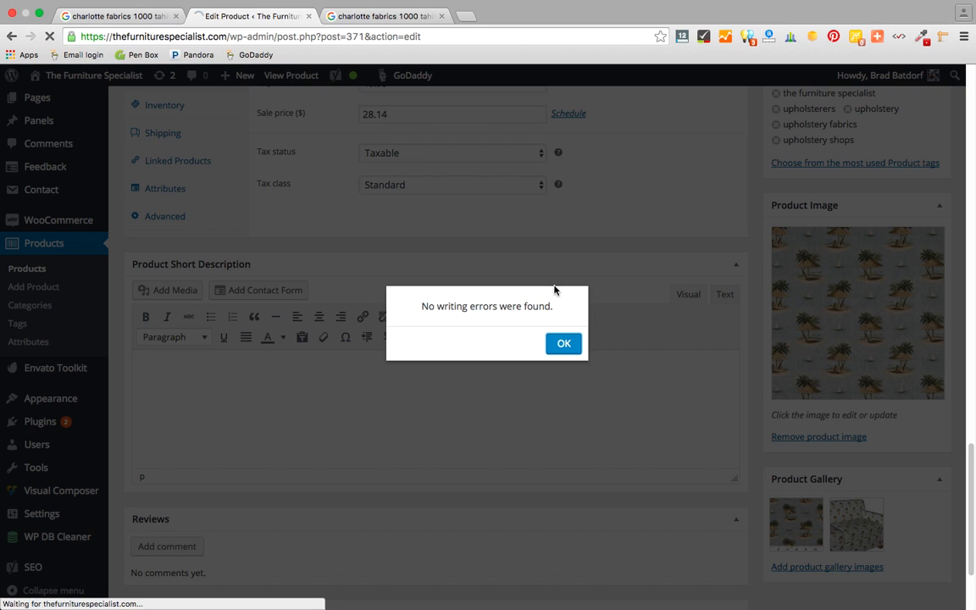
click(560, 342)
scroll(577, 292, up, 15)
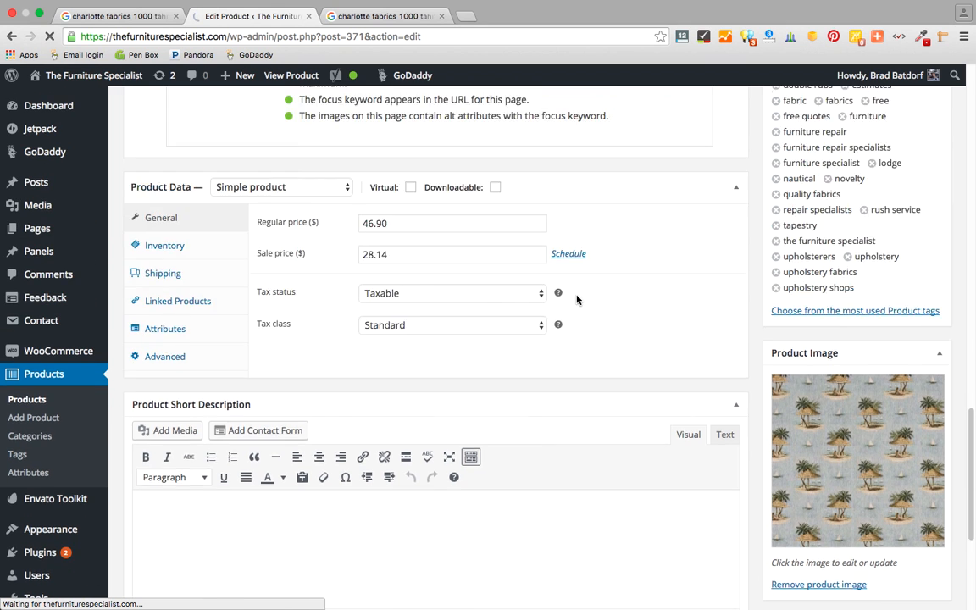
scroll(577, 299, up, 10)
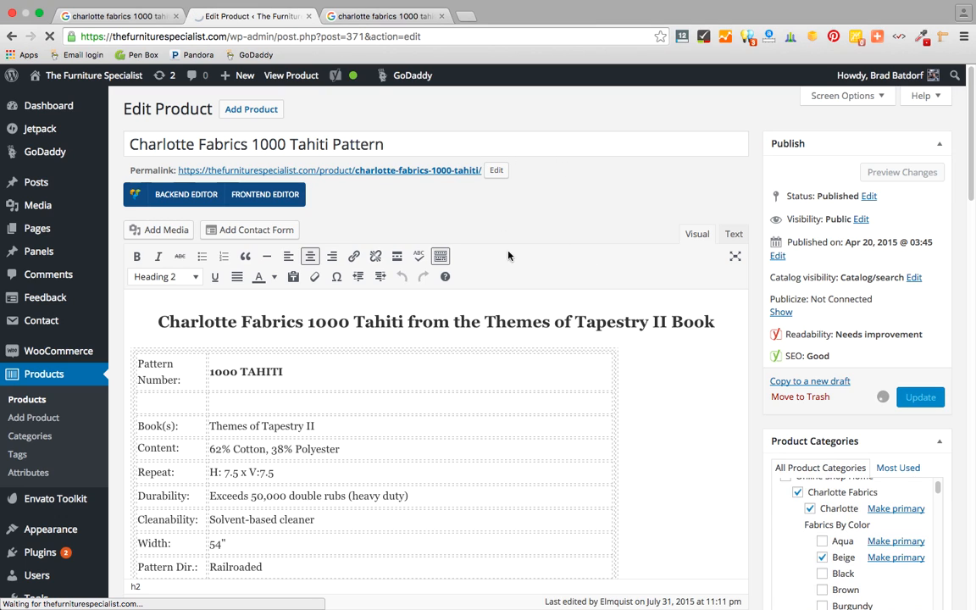
Review the updated product's SEO and readability ratings, description paragraphs and product tags.
scroll(559, 273, down, 1)
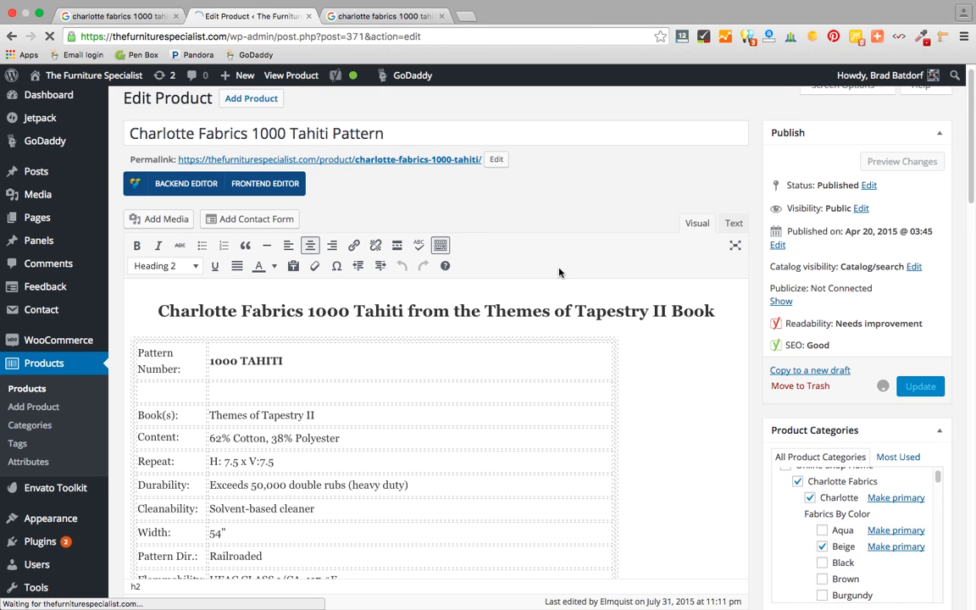
scroll(560, 273, down, 5)
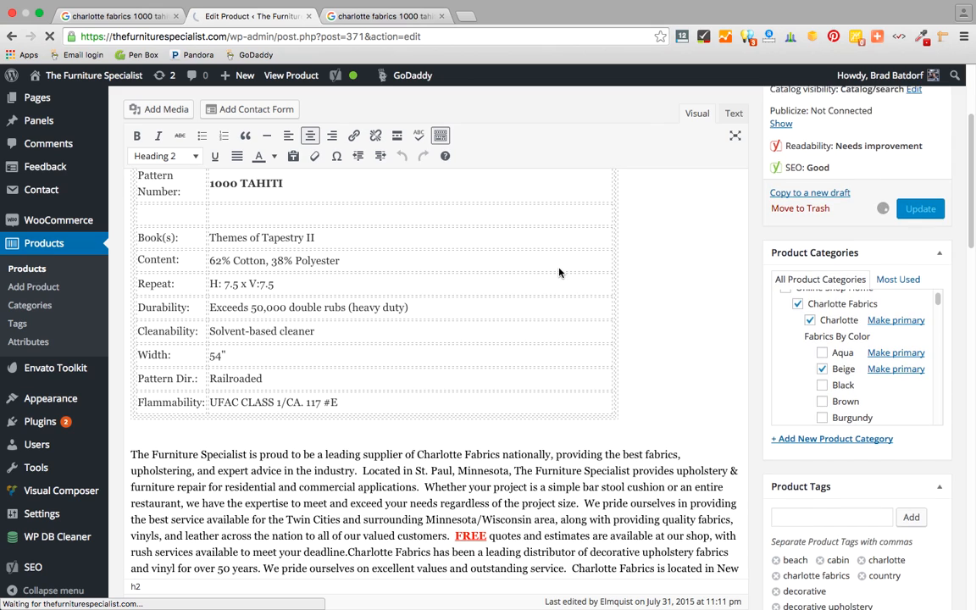
scroll(559, 273, down, 3)
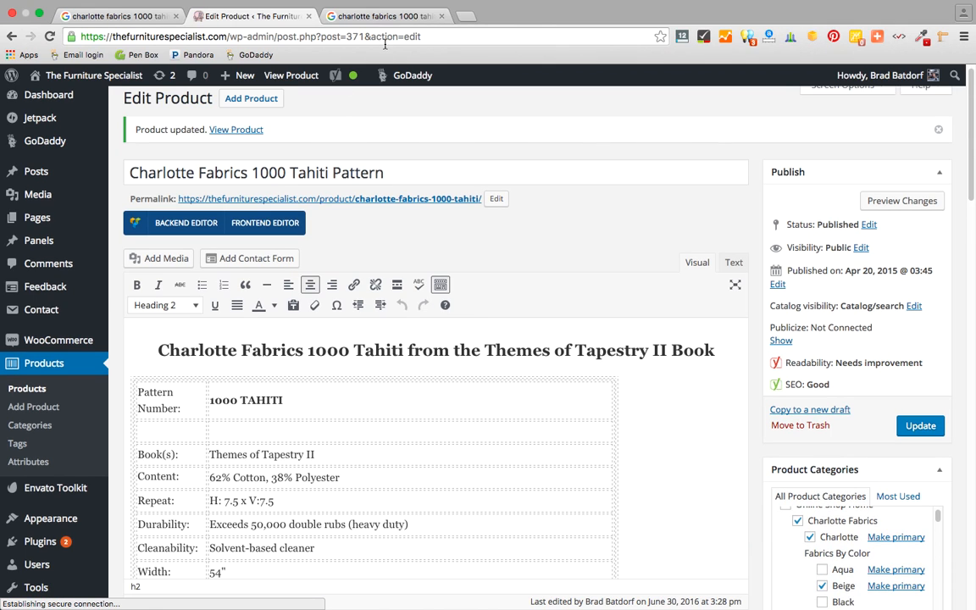
mouse_move(351, 78)
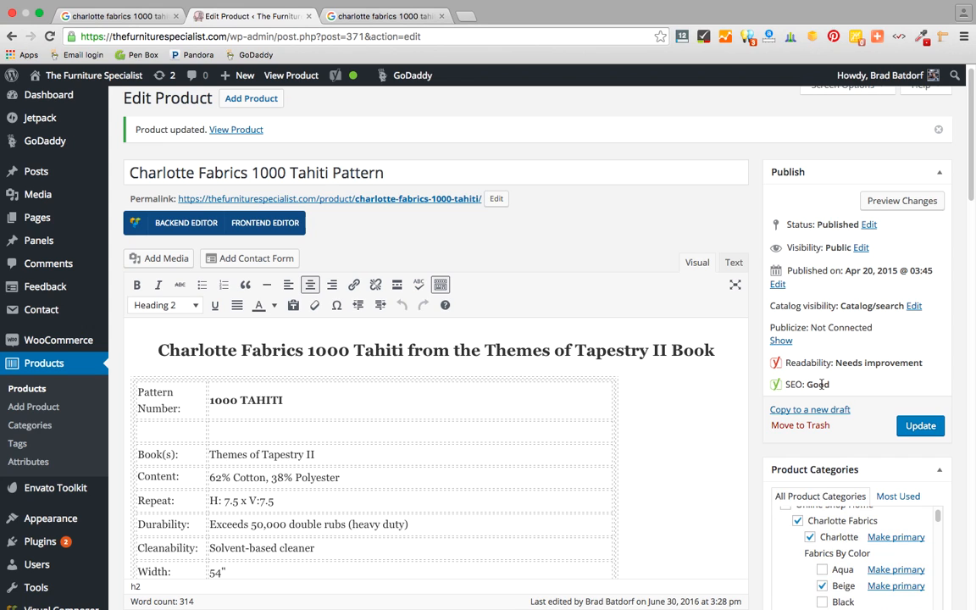
scroll(660, 453, down, 5)
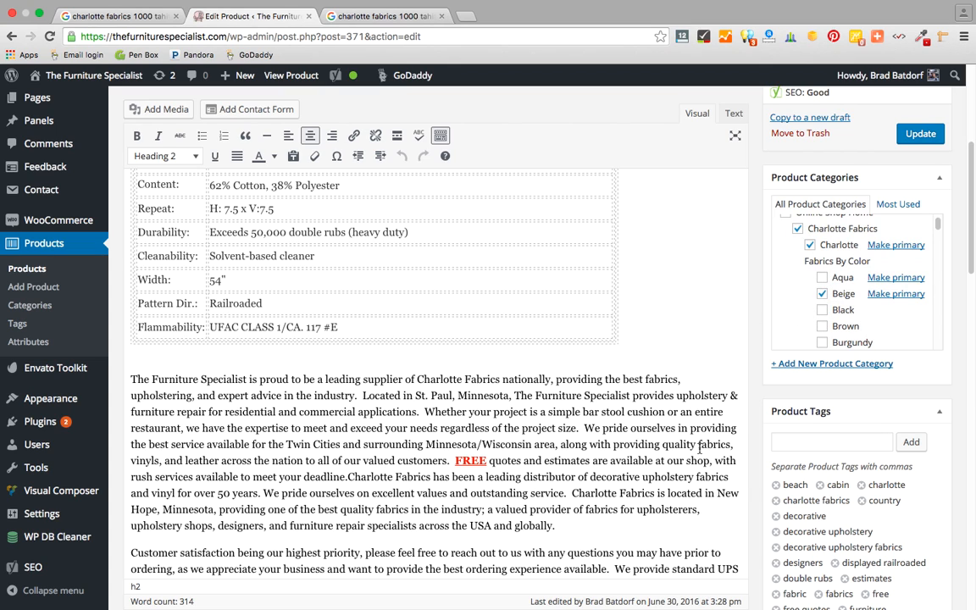
scroll(699, 467, down, 1)
scroll(699, 468, down, 3)
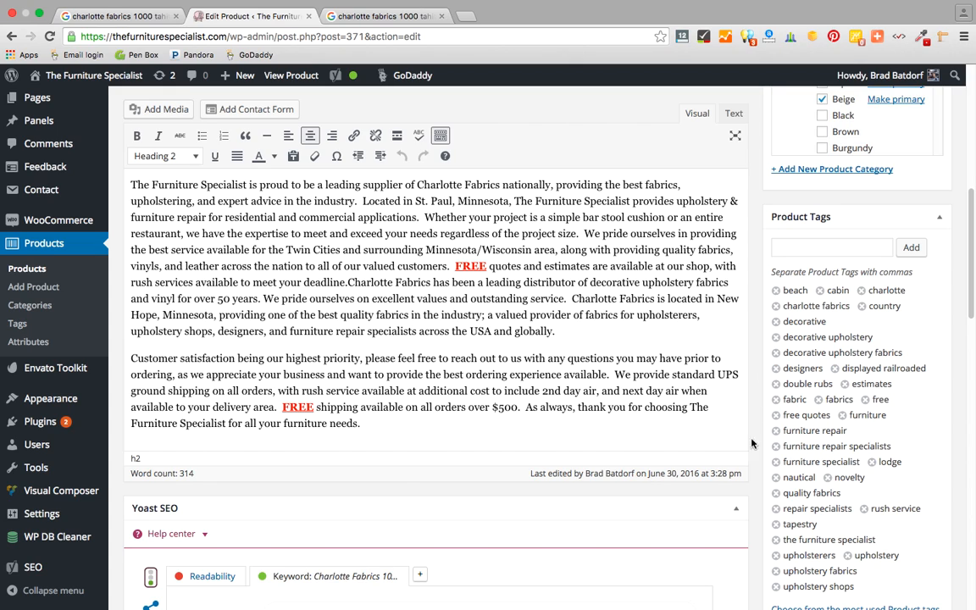
scroll(345, 405, up, 1)
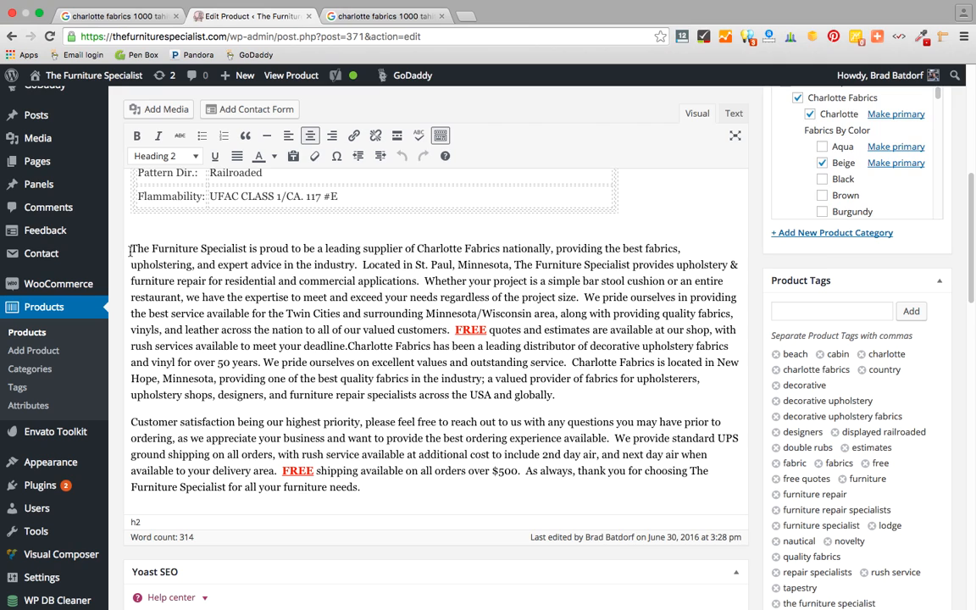
Try to move the Furniture Specialist introduction paragraph above the product heading, and leave the page without saving the changes.
scroll(129, 249, up, 5)
key(super+a)
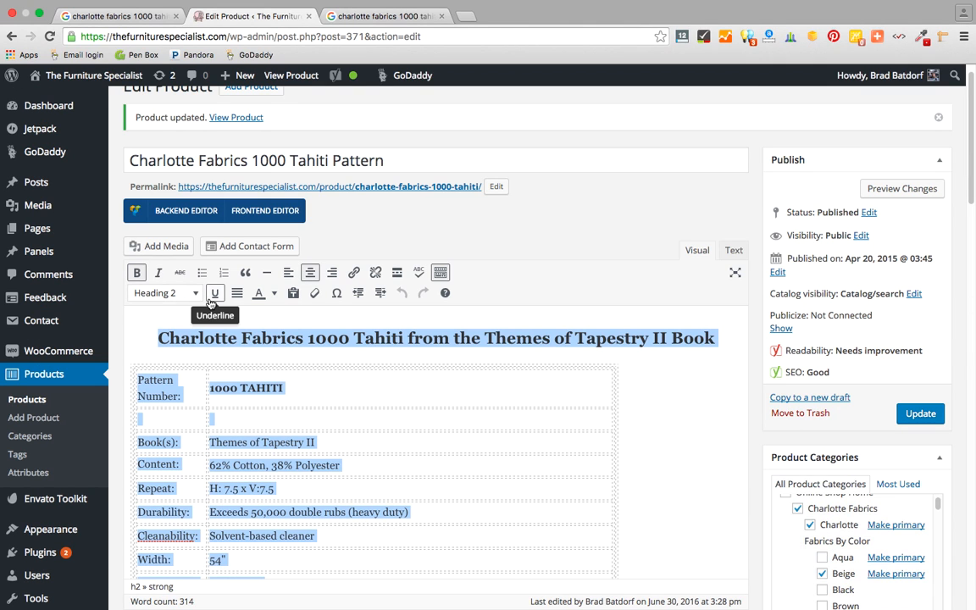
scroll(295, 455, down, 5)
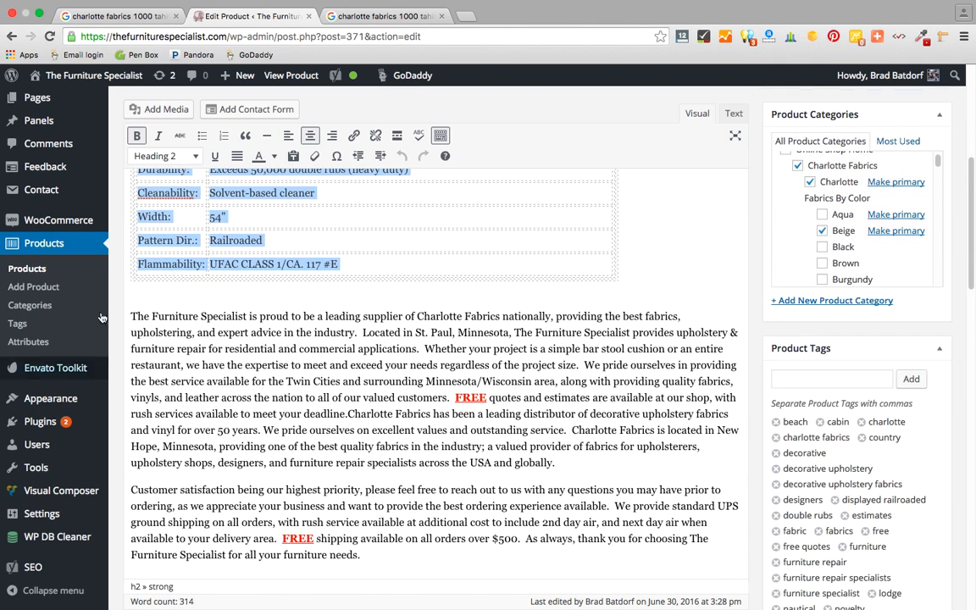
mouse_move(133, 310)
mouse_down()
mouse_move(331, 483)
mouse_move(196, 343)
mouse_move(148, 308)
mouse_up()
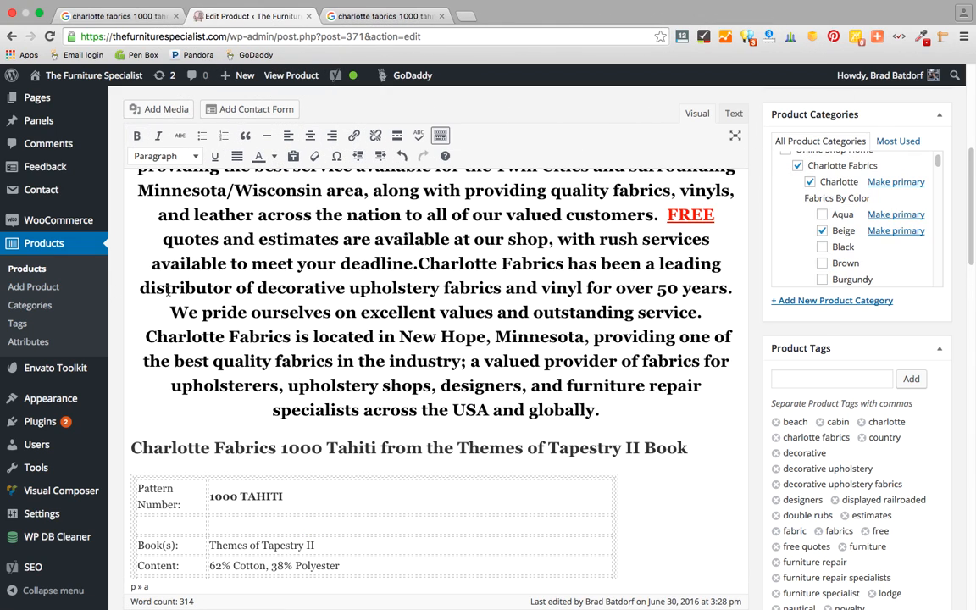
scroll(255, 373, up, 5)
mouse_move(60, 197)
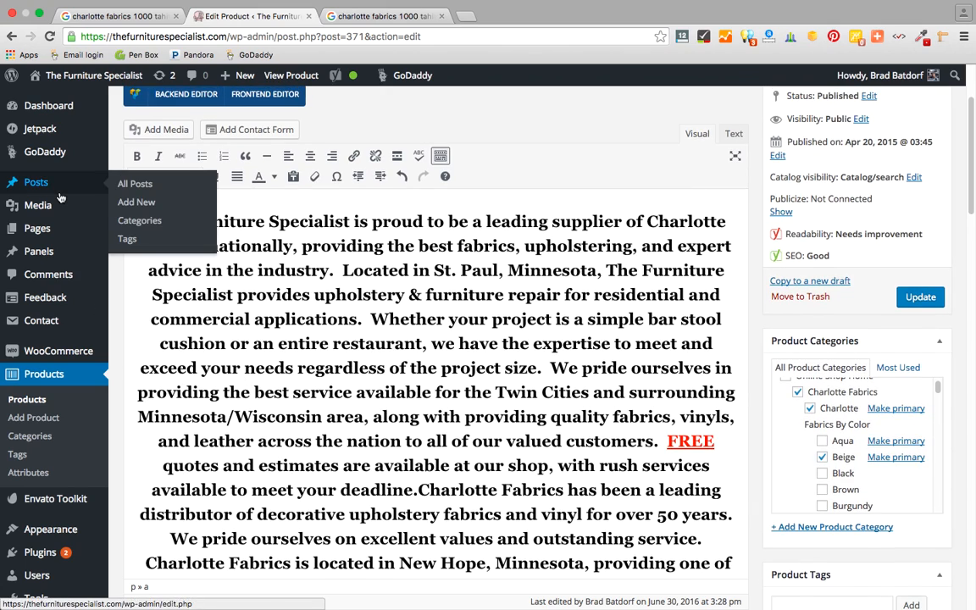
click(11, 36)
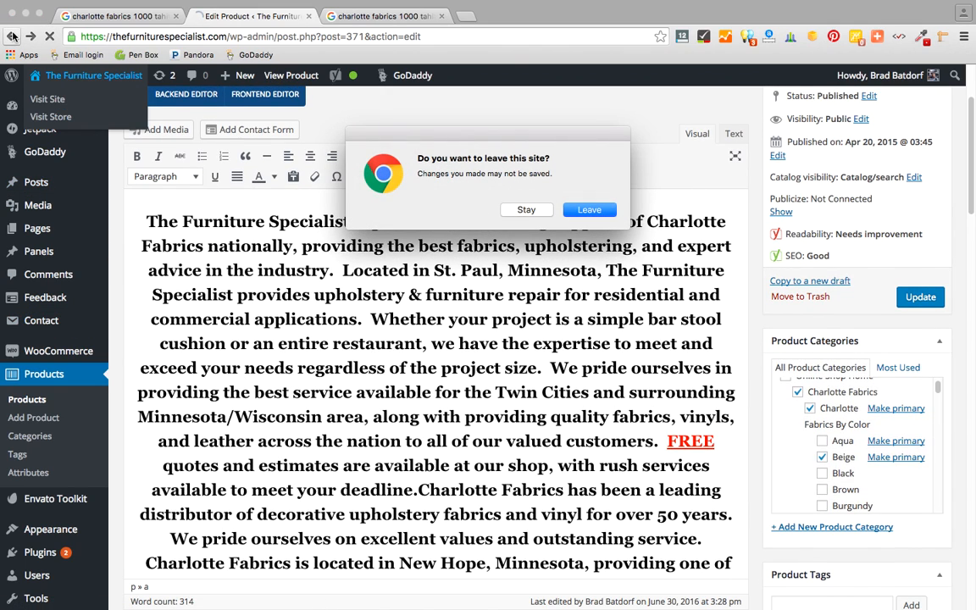
click(585, 210)
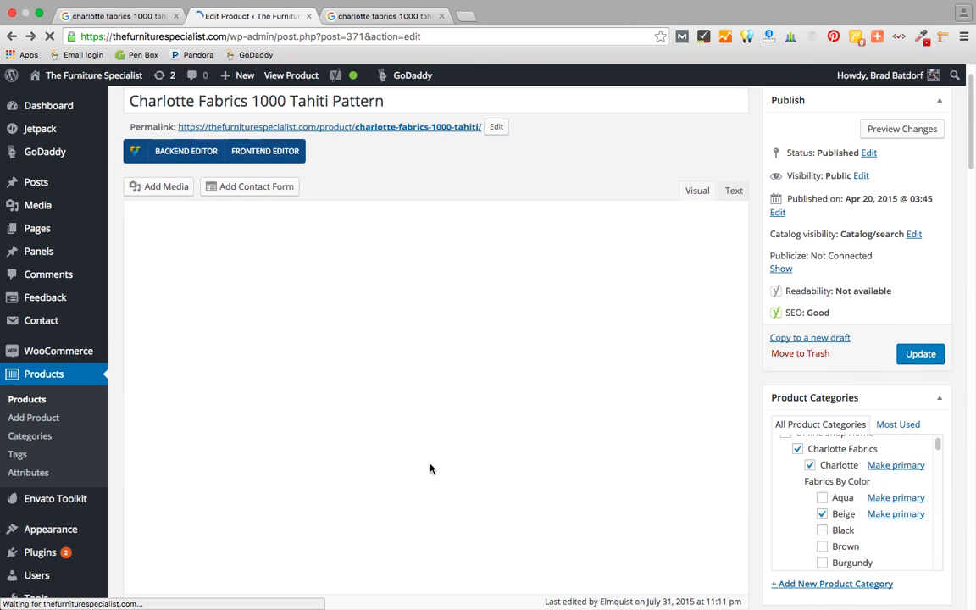
Examine the customer satisfaction paragraph and the Furniture Specialist introduction paragraph in the product description.
scroll(430, 466, down, 5)
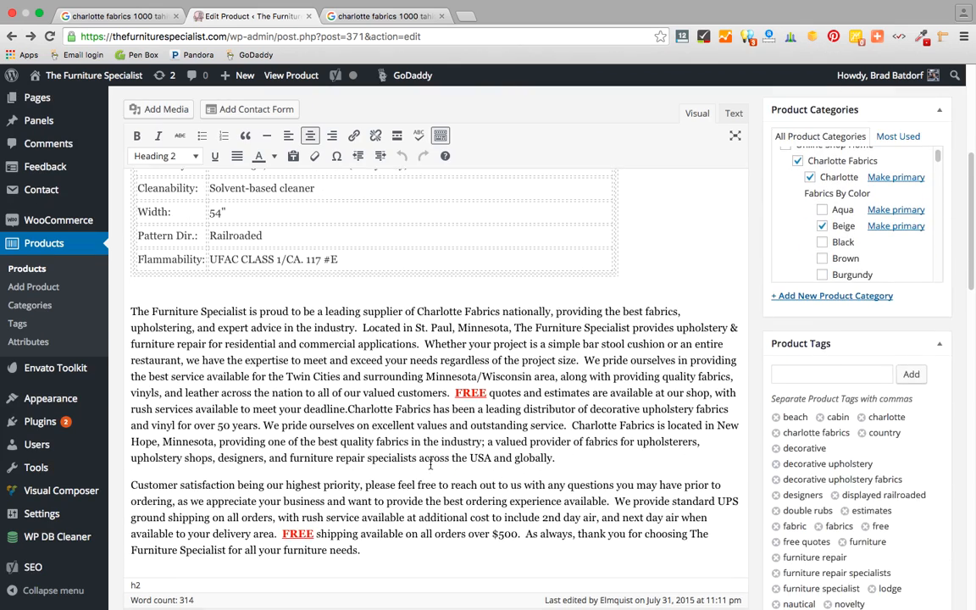
scroll(431, 467, down, 1)
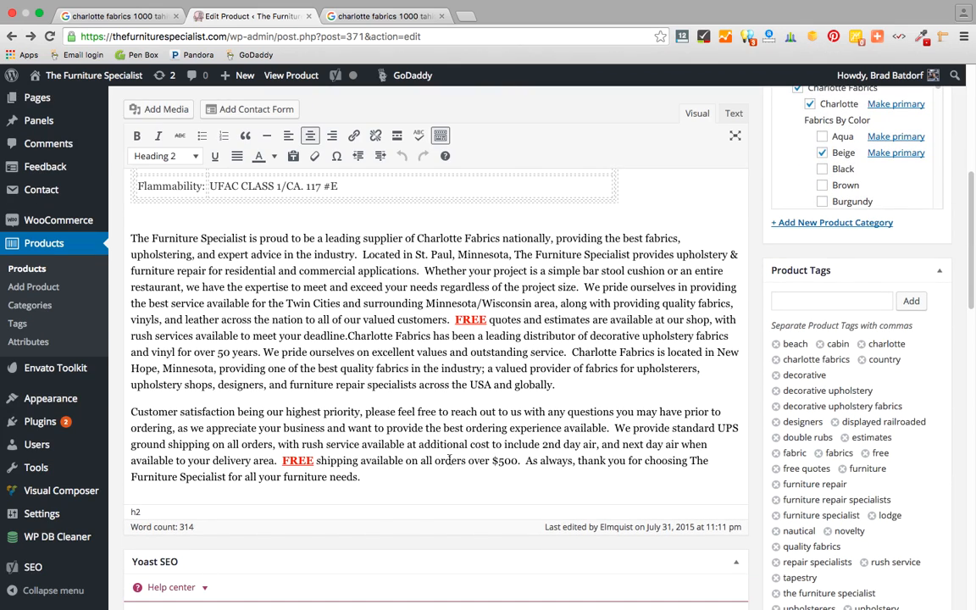
drag(361, 477, 249, 424)
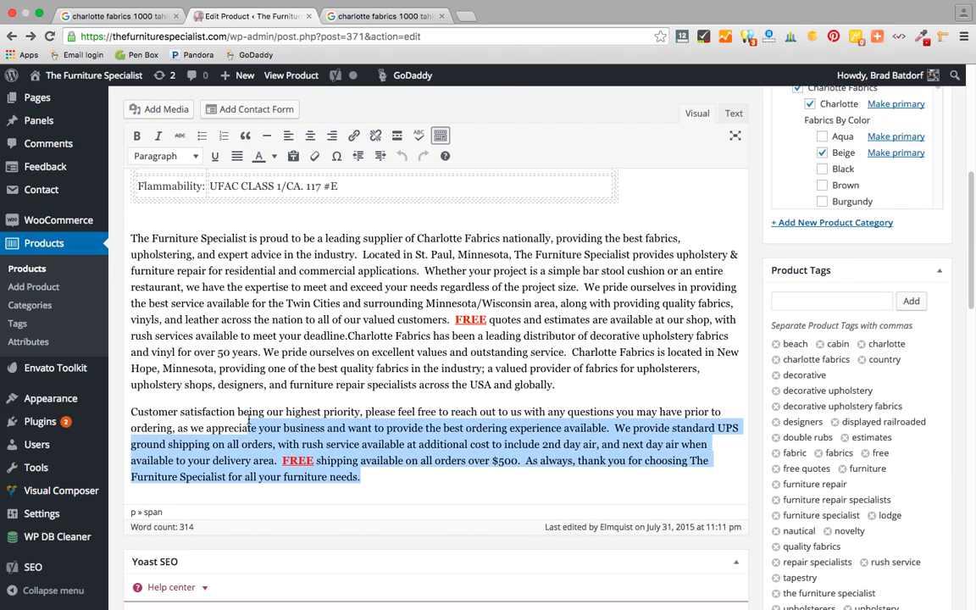
drag(555, 385, 128, 238)
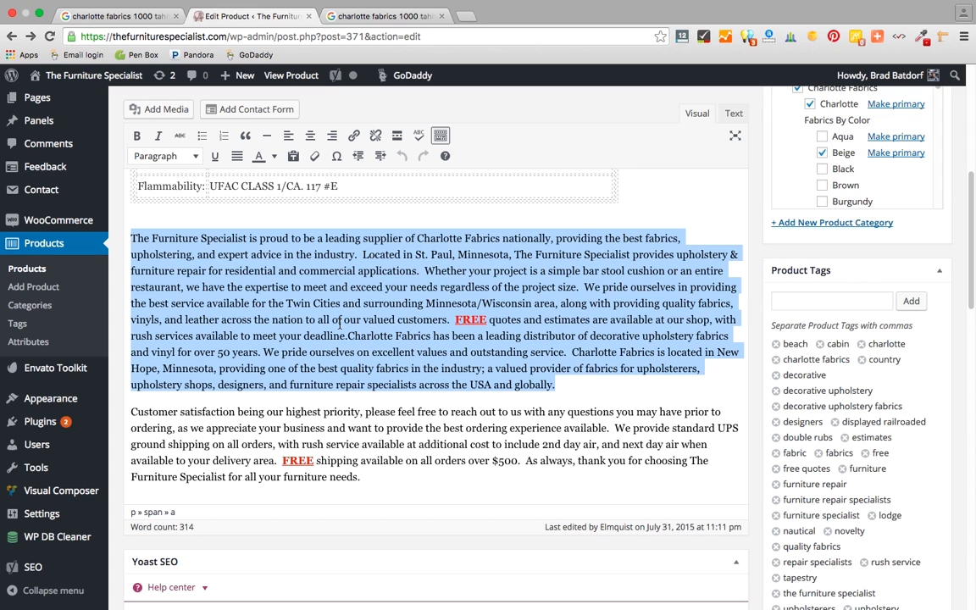
Review the Yoast SEO snippet preview, empty focus keyword field and analysis, along with the product data and short description.
scroll(339, 323, down, 3)
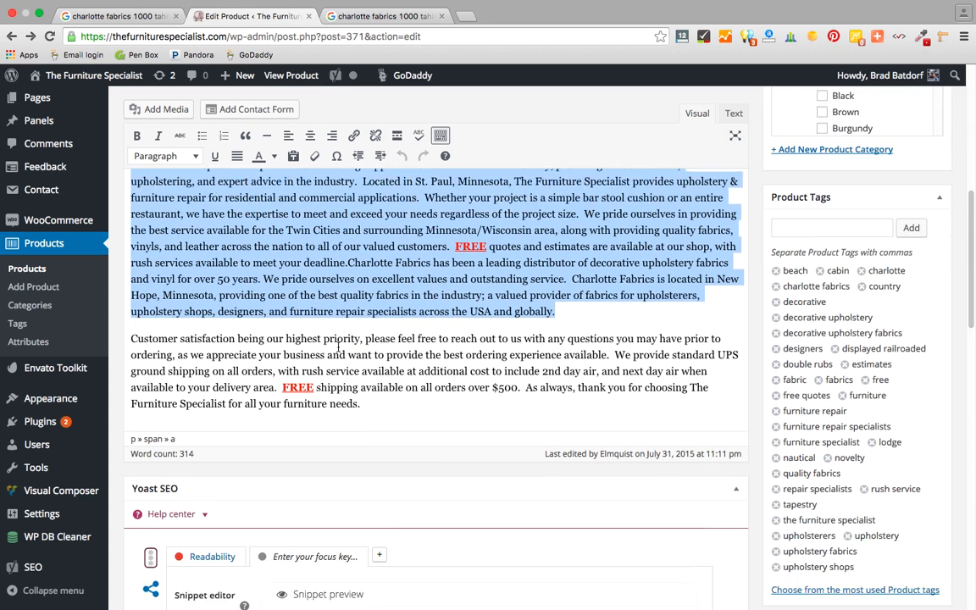
scroll(338, 347, down, 3)
scroll(338, 346, up, 2)
scroll(339, 347, down, 2)
scroll(338, 346, down, 10)
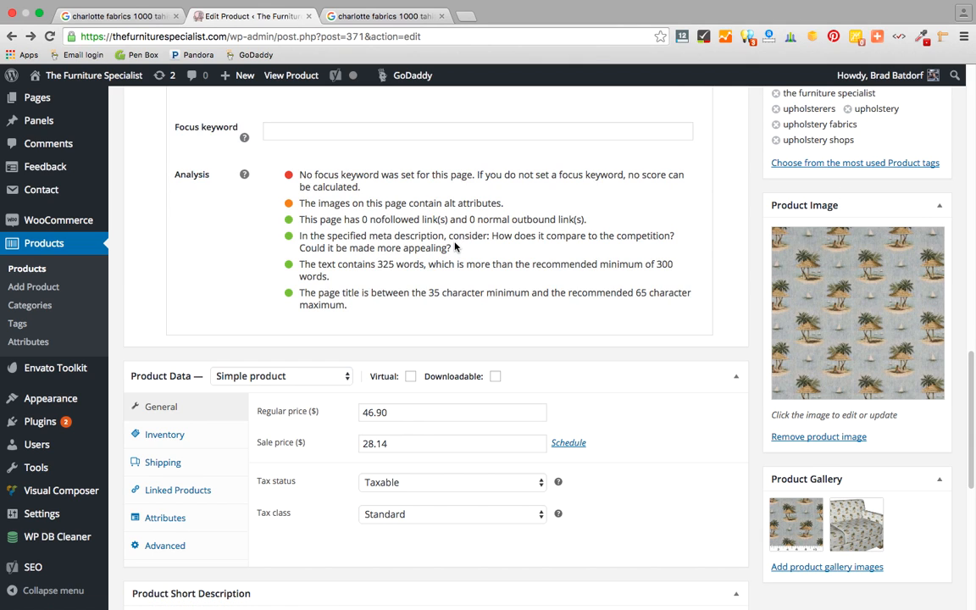
scroll(475, 238, down, 5)
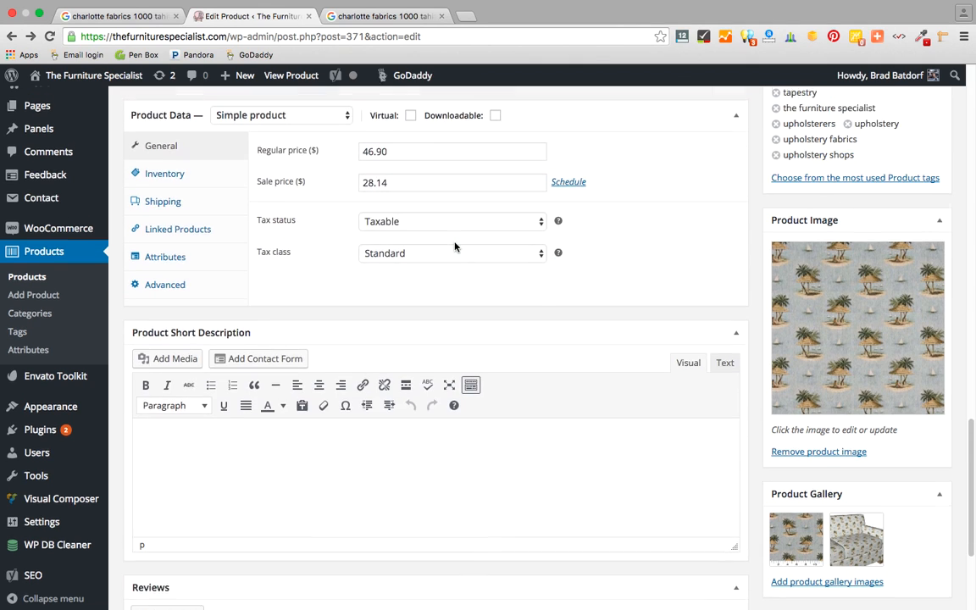
scroll(455, 246, up, 10)
scroll(455, 247, up, 3)
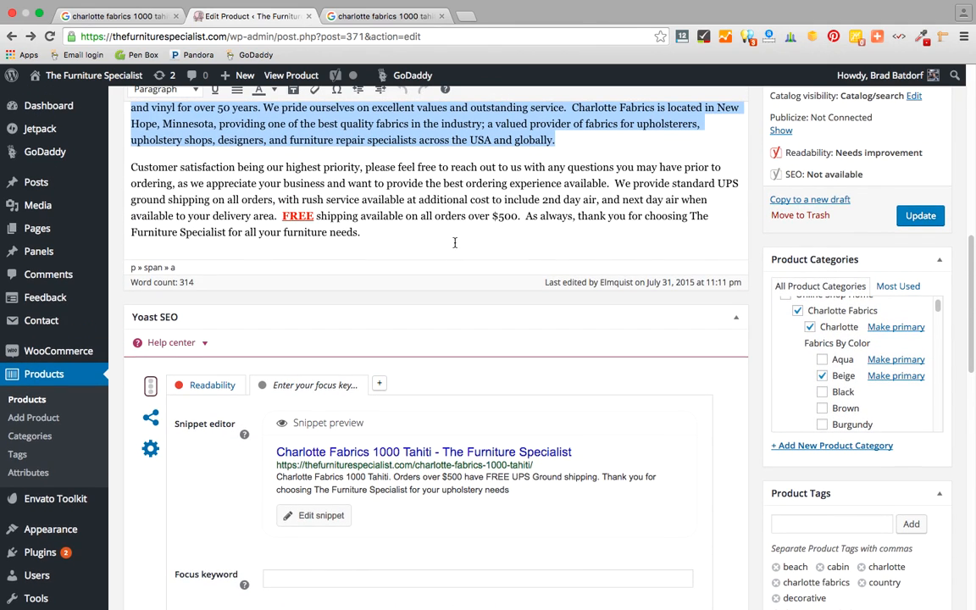
scroll(454, 242, down, 3)
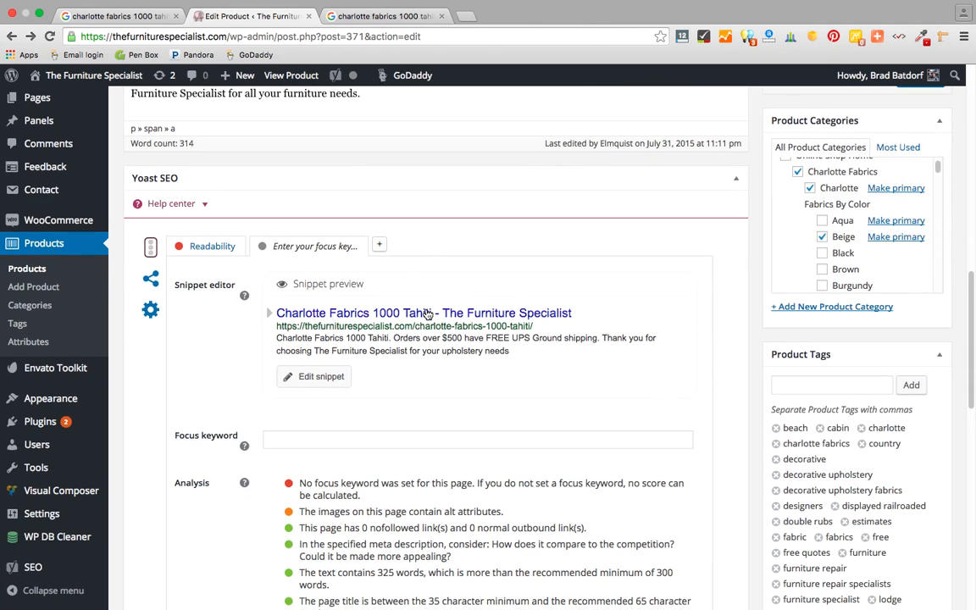
scroll(375, 346, down, 3)
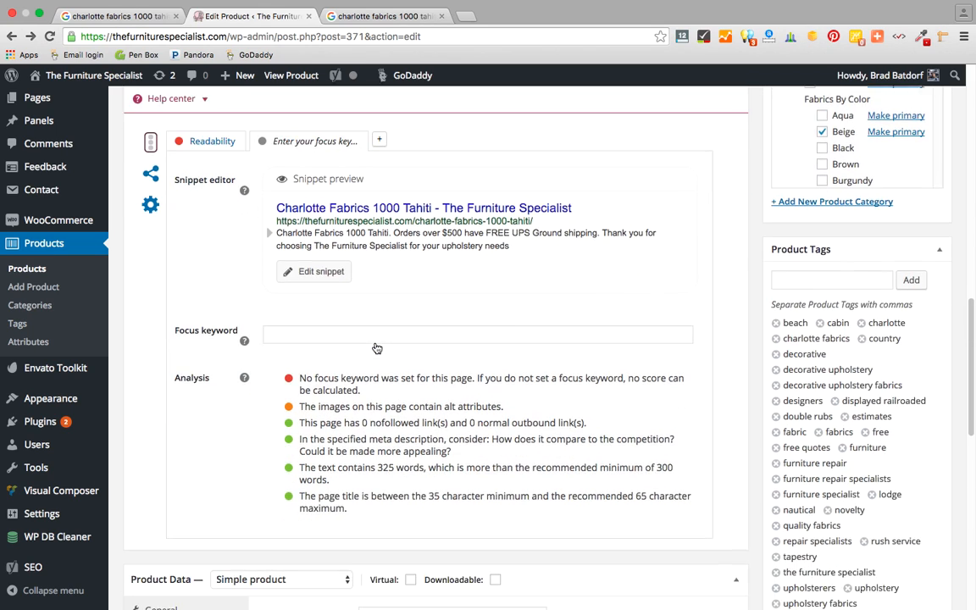
scroll(375, 347, down, 2)
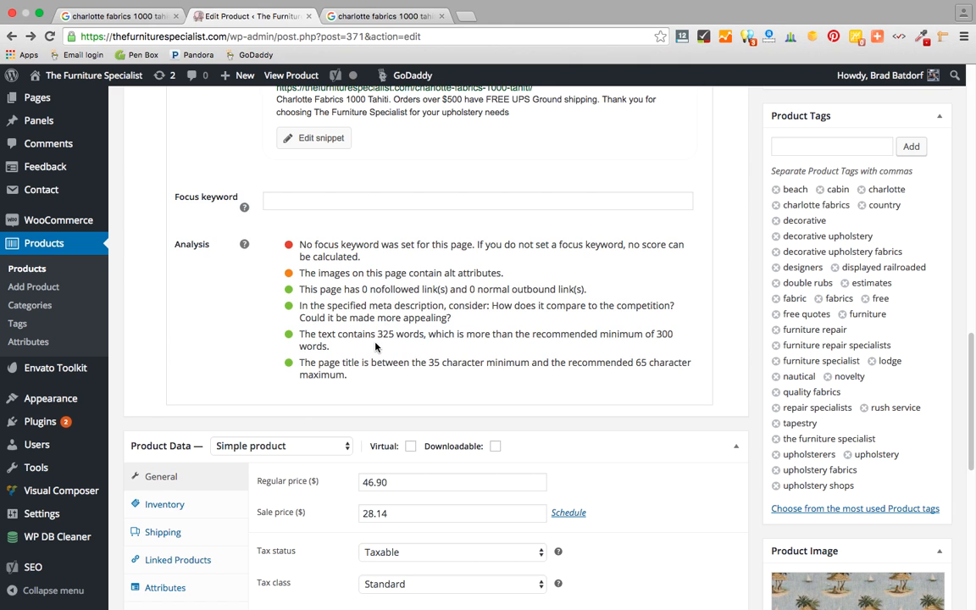
scroll(375, 347, up, 15)
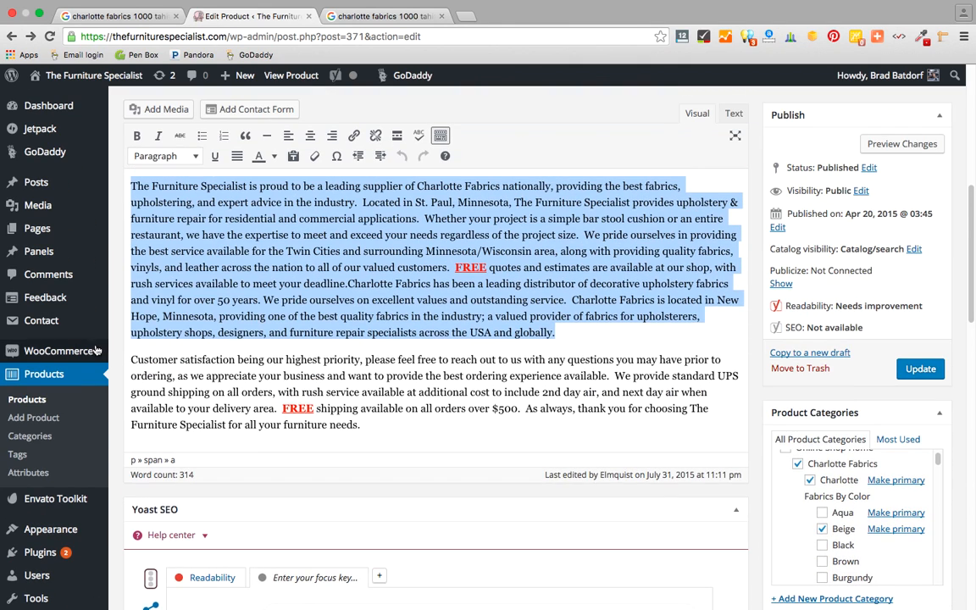
Search the product list for "1000" and open the Charlotte Fabrics 1000 Tahiti Pattern product for editing.
click(42, 385)
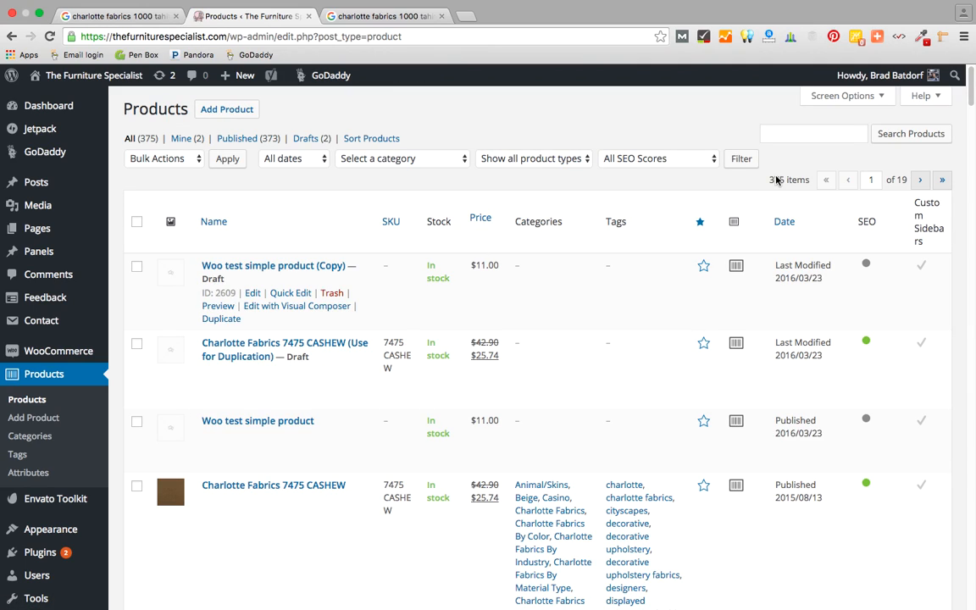
click(788, 130)
text(1000)
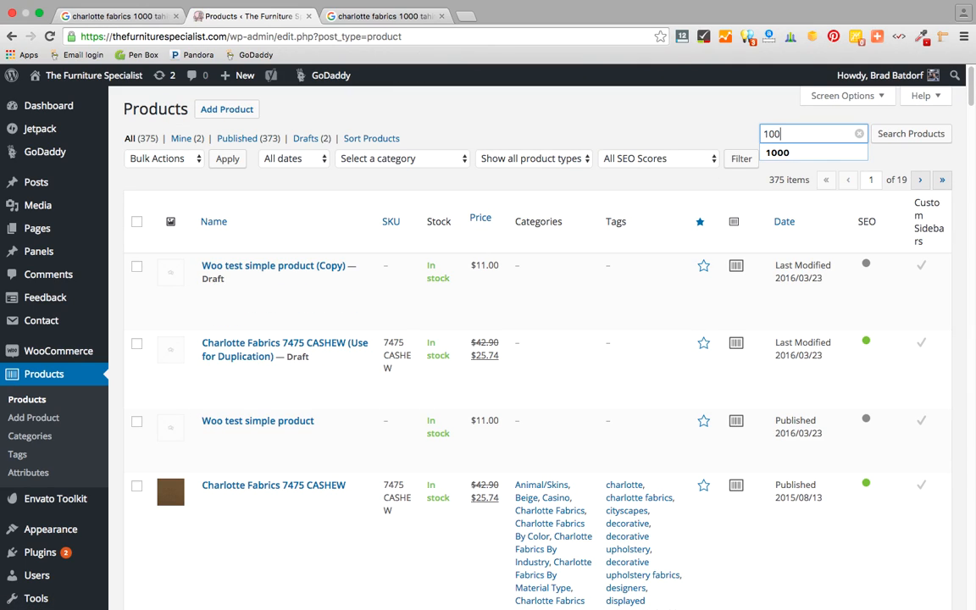
click(893, 136)
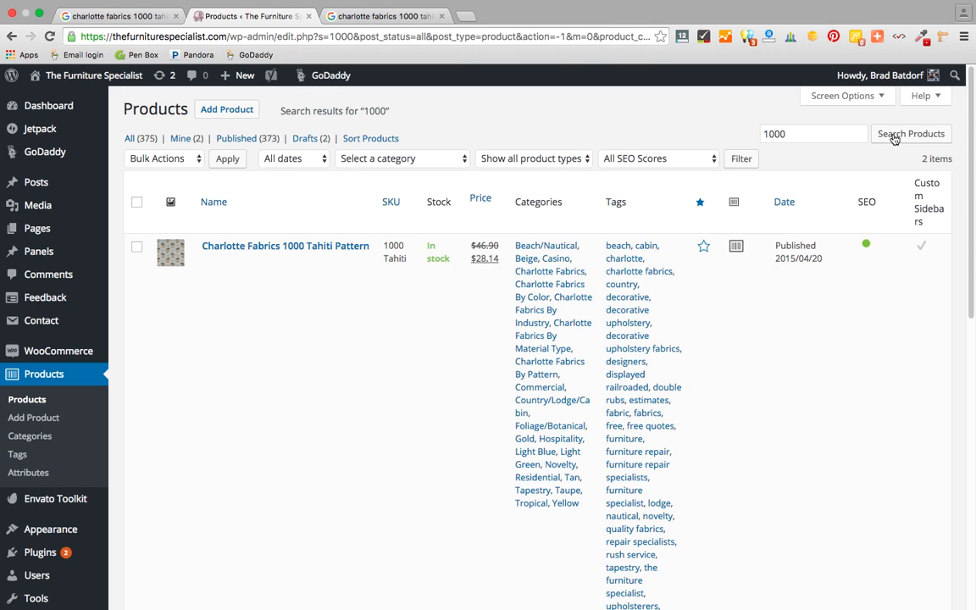
click(249, 263)
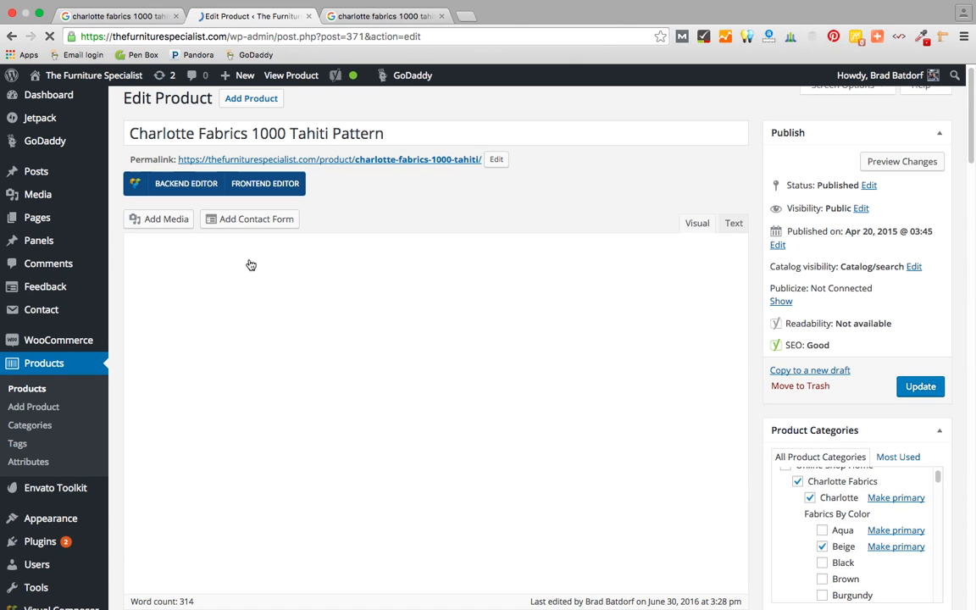
Review the Yoast analysis for the focus keyword "Charlotte Fabrics 1000 Tahiti" and the product's main and gallery images.
scroll(457, 282, down, 10)
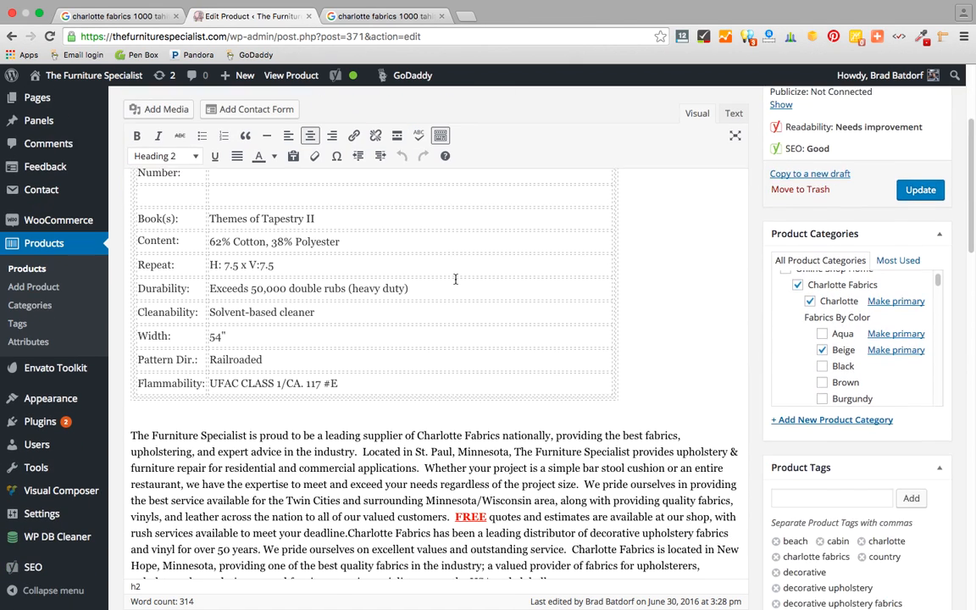
scroll(457, 282, down, 10)
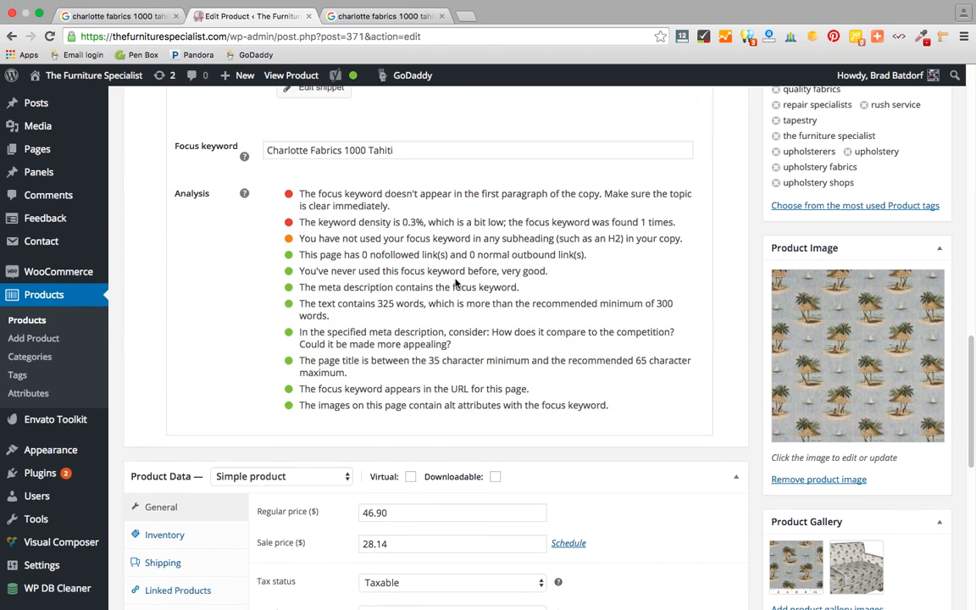
scroll(457, 284, up, 1)
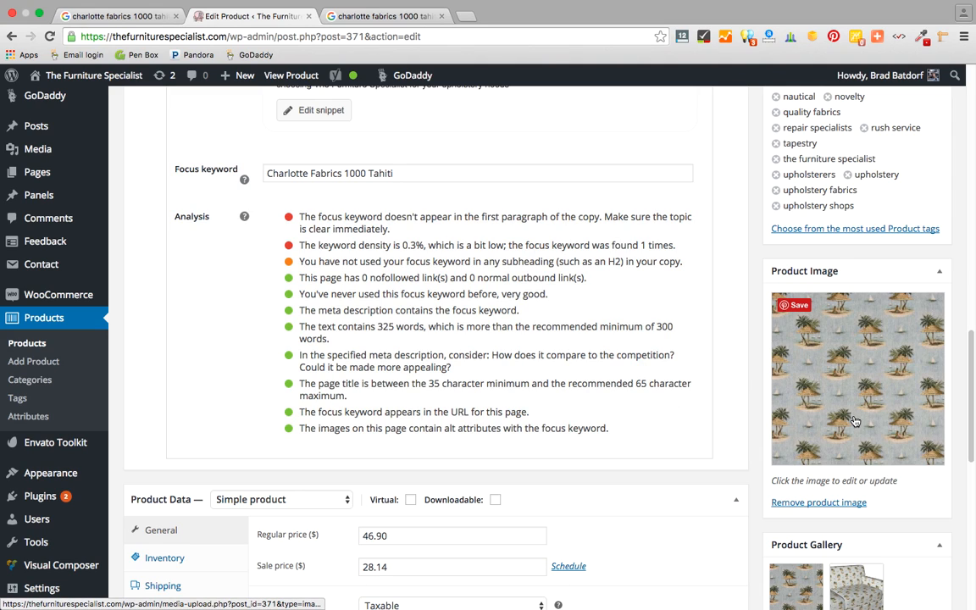
scroll(855, 421, down, 5)
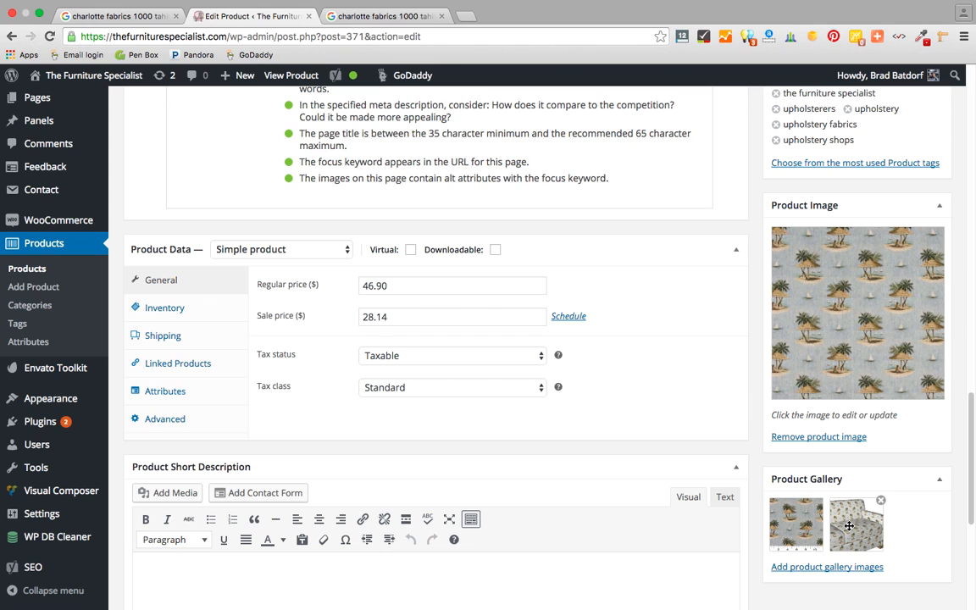
scroll(538, 321, up, 5)
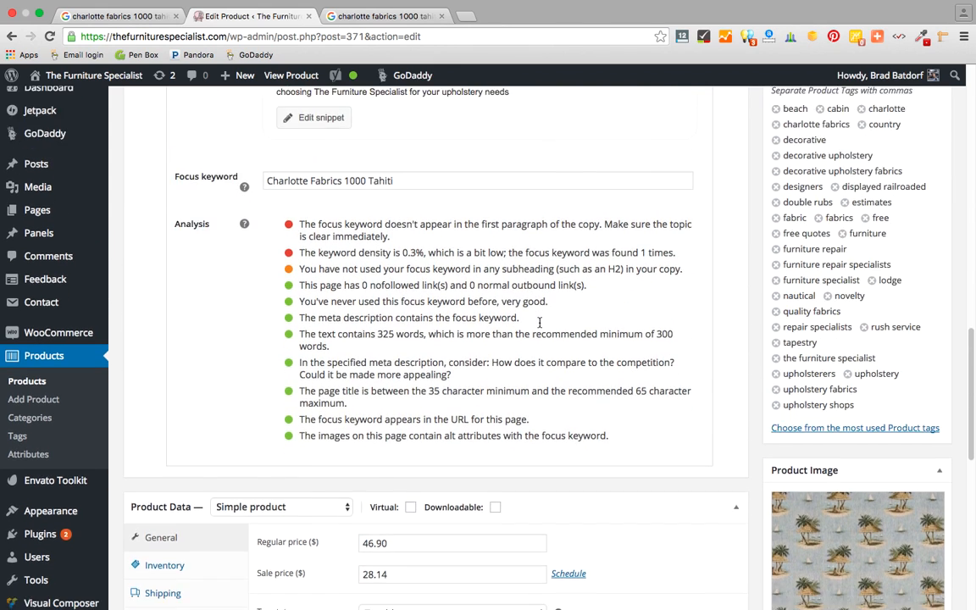
scroll(539, 322, down, 7)
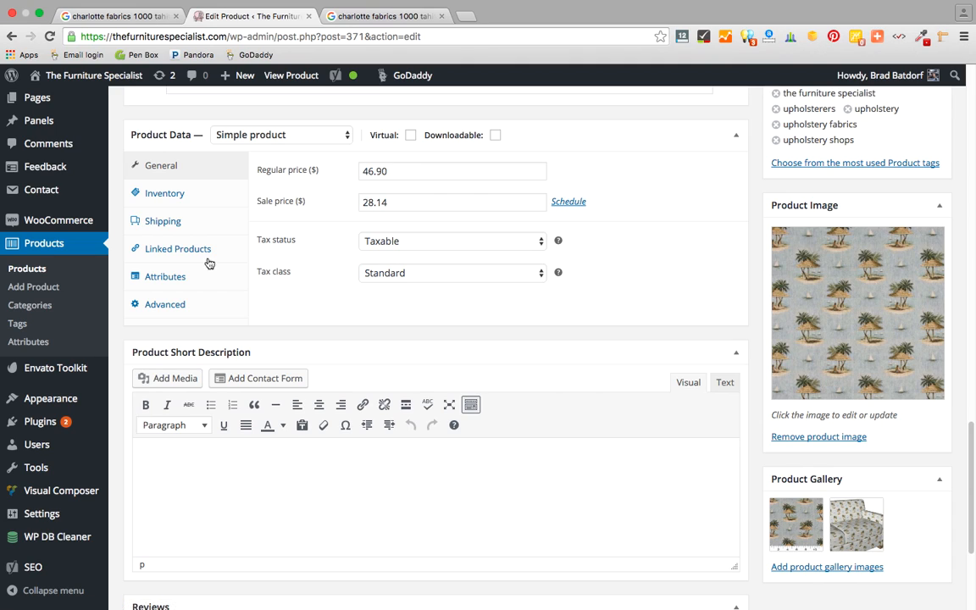
Search the media library for "1000" and examine the title, alt text and description of the 1000_large.jpg fabric image.
scroll(51, 146, up, 5)
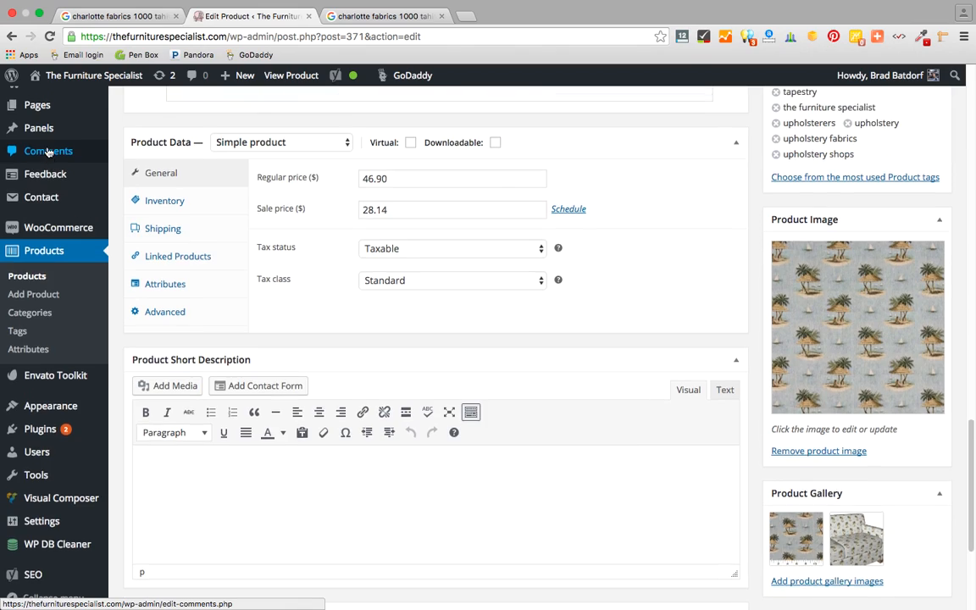
scroll(48, 151, up, 2)
scroll(49, 151, down, 5)
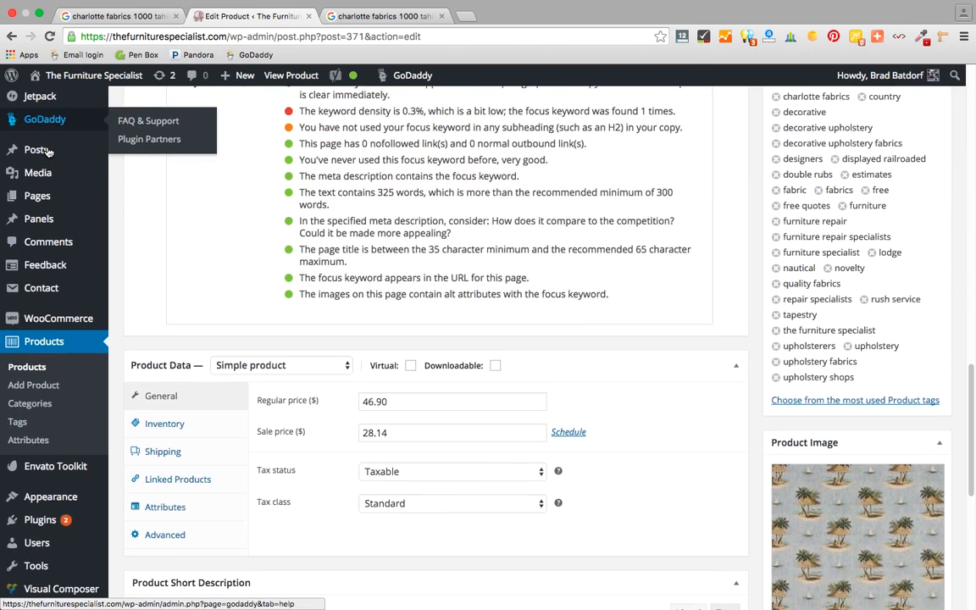
scroll(44, 154, up, 3)
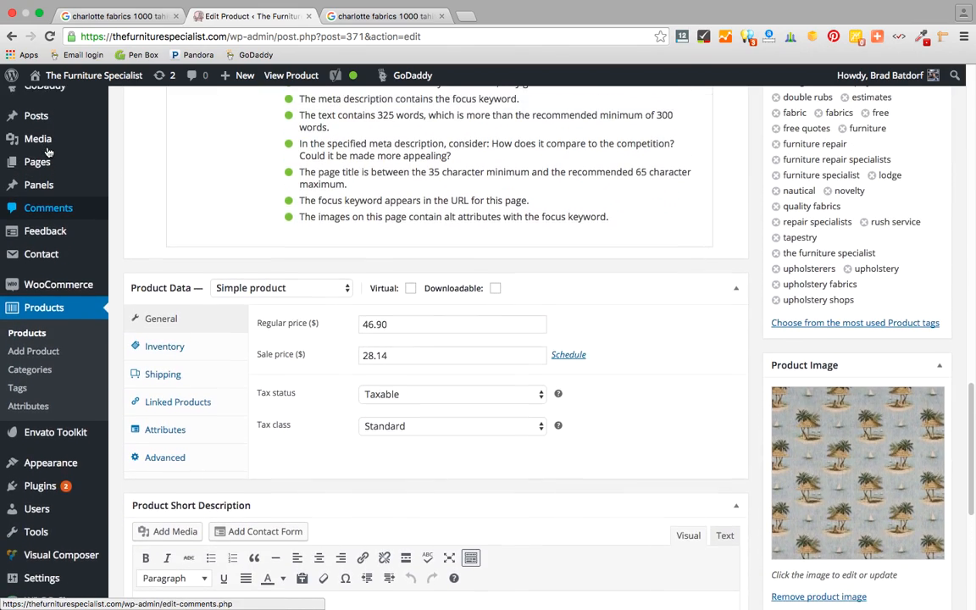
mouse_move(39, 196)
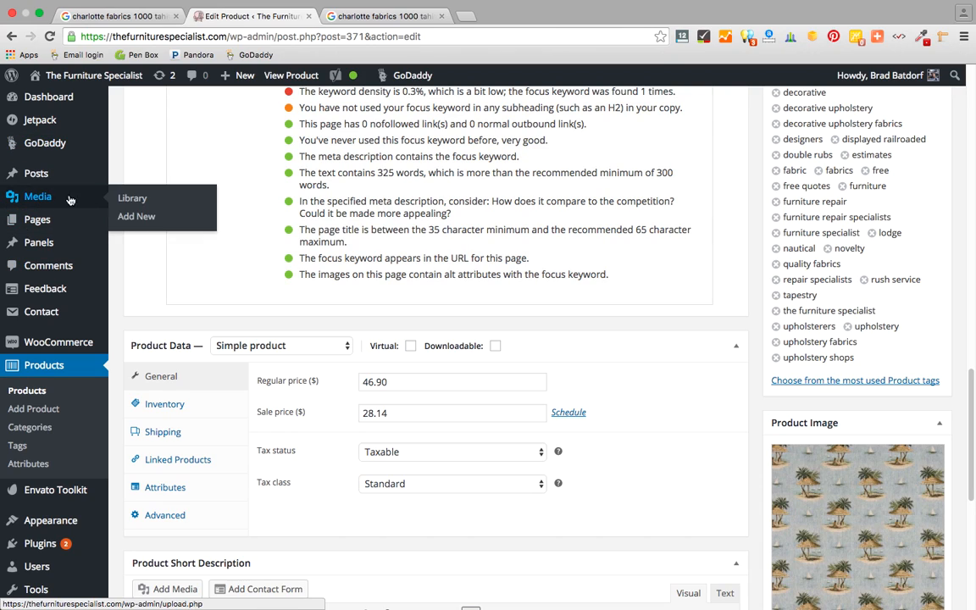
click(134, 202)
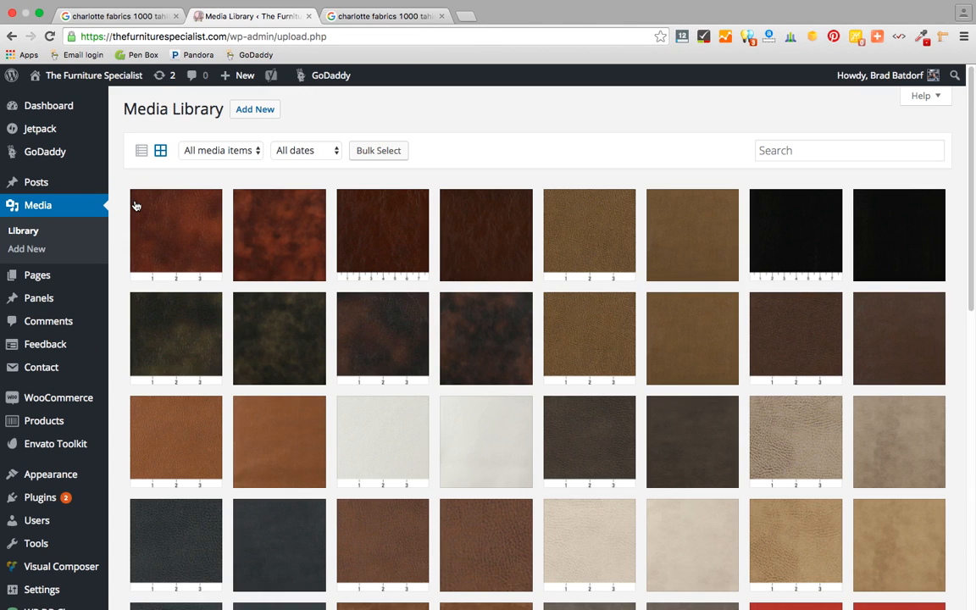
click(773, 150)
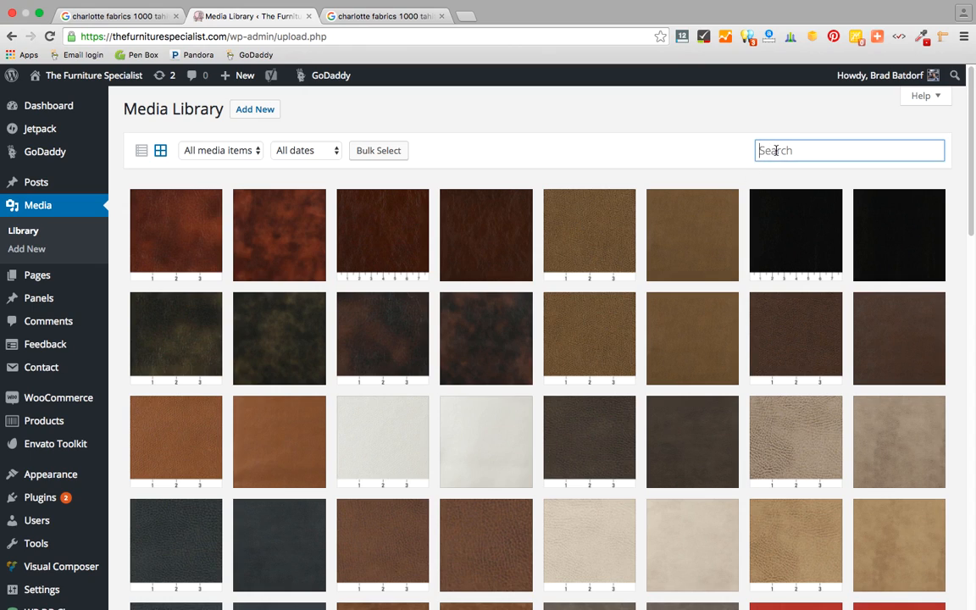
text(1000)
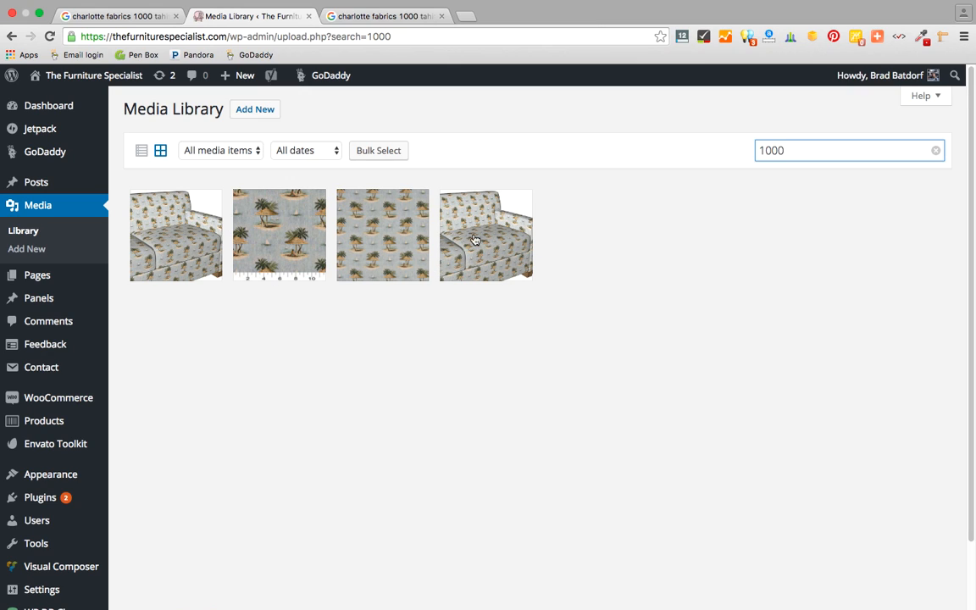
click(383, 239)
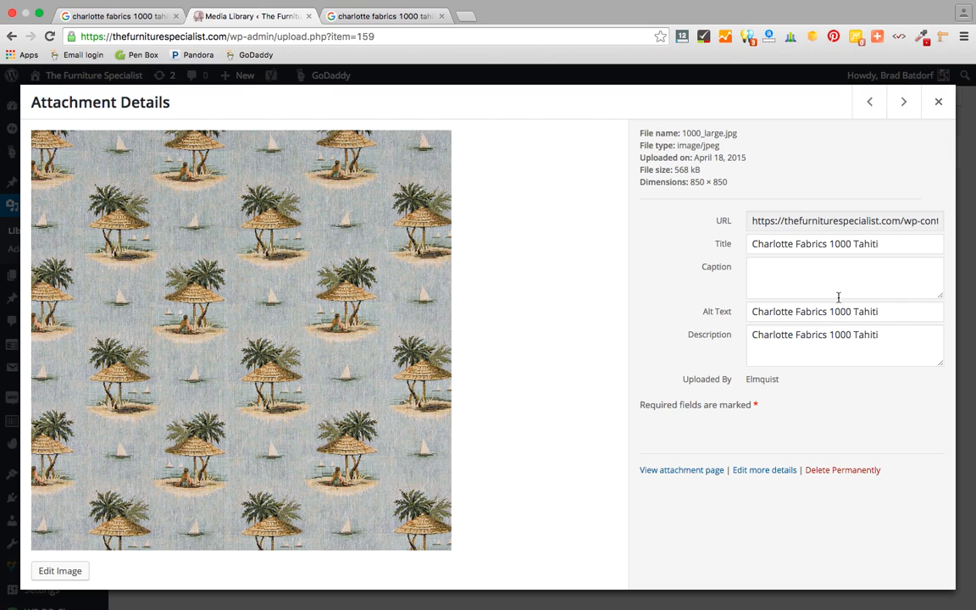
click(939, 103)
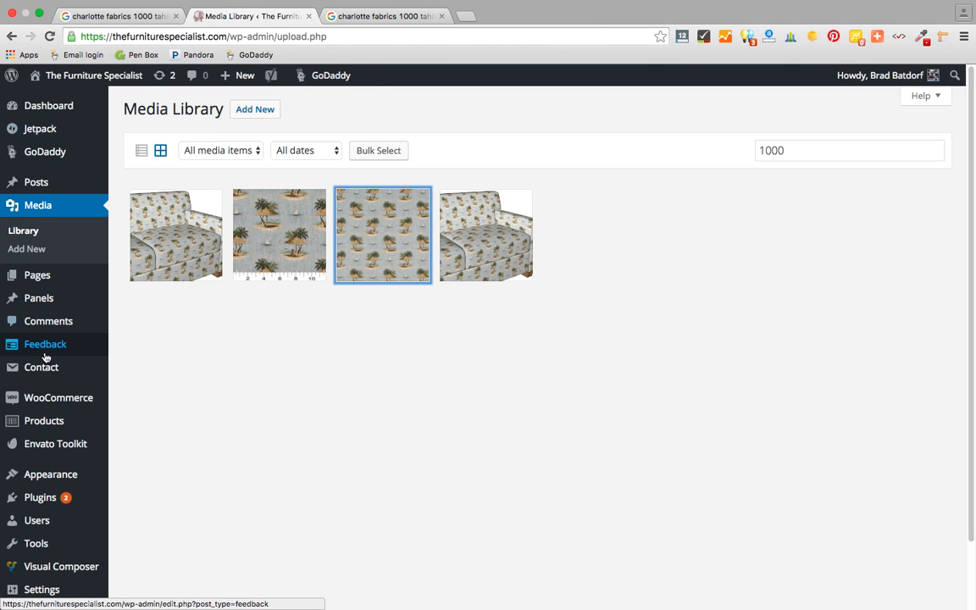
Return to the product list, search for "1000" and reopen the Charlotte Fabrics 1000 Tahiti Pattern product for editing.
click(39, 424)
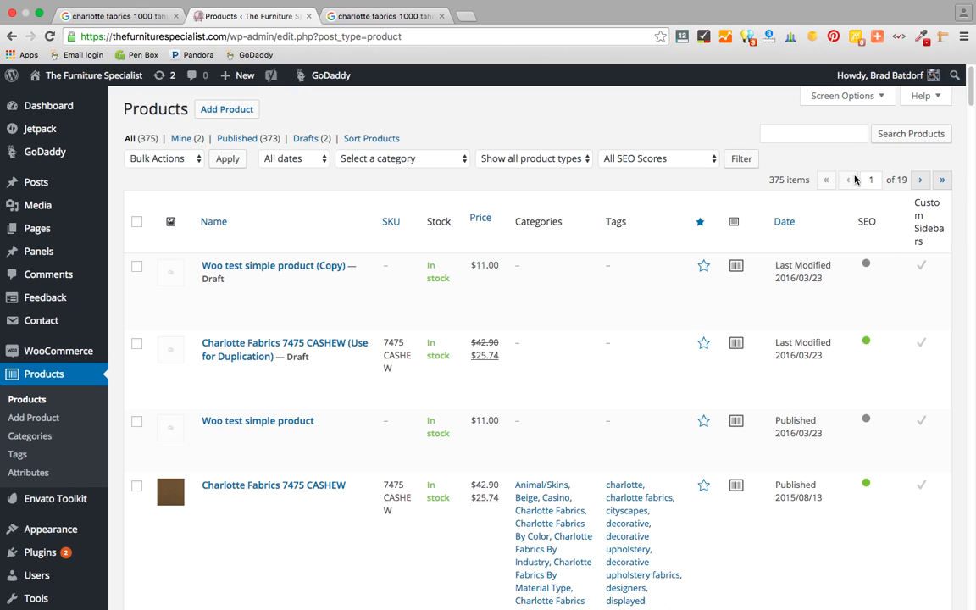
click(812, 134)
text(1000)
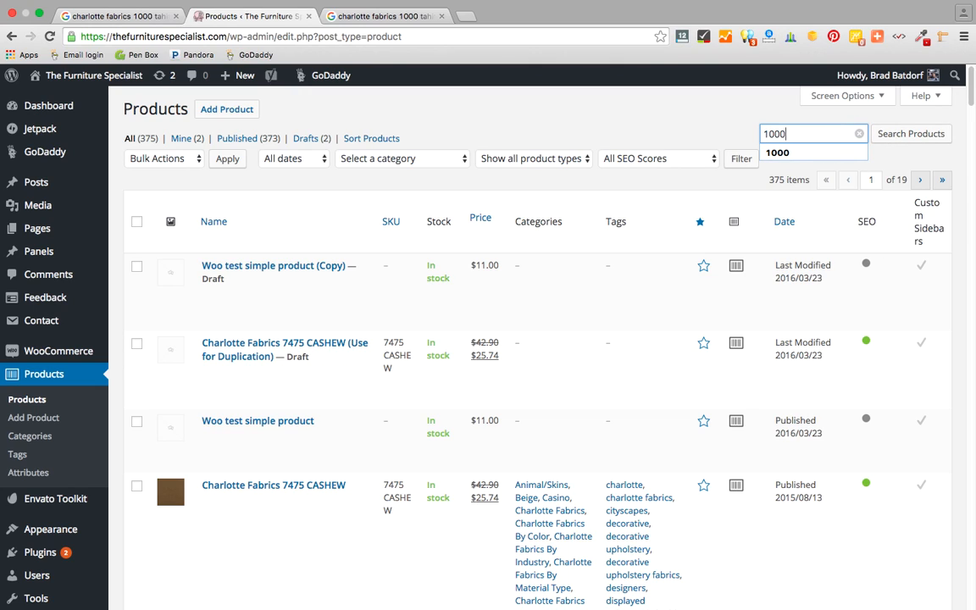
click(930, 135)
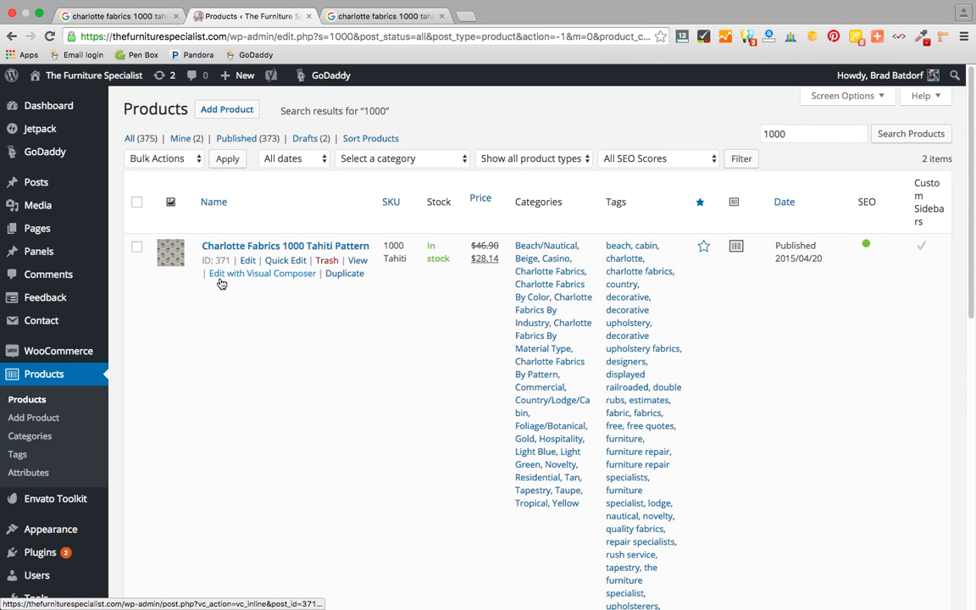
click(247, 262)
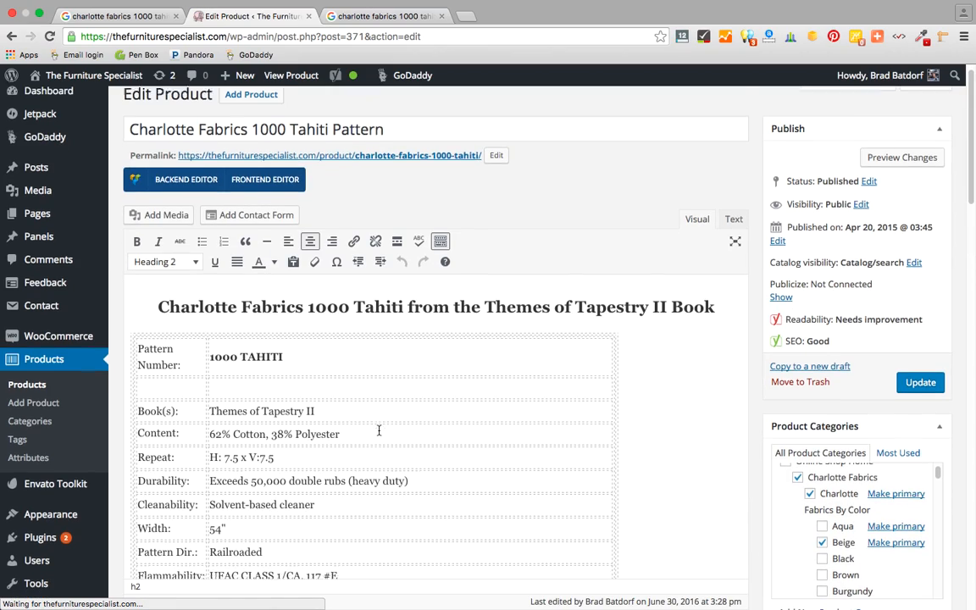
Review the product's focus keyword analysis and search snippet preview in Yoast SEO.
scroll(381, 432, down, 10)
scroll(381, 435, down, 3)
scroll(380, 435, up, 3)
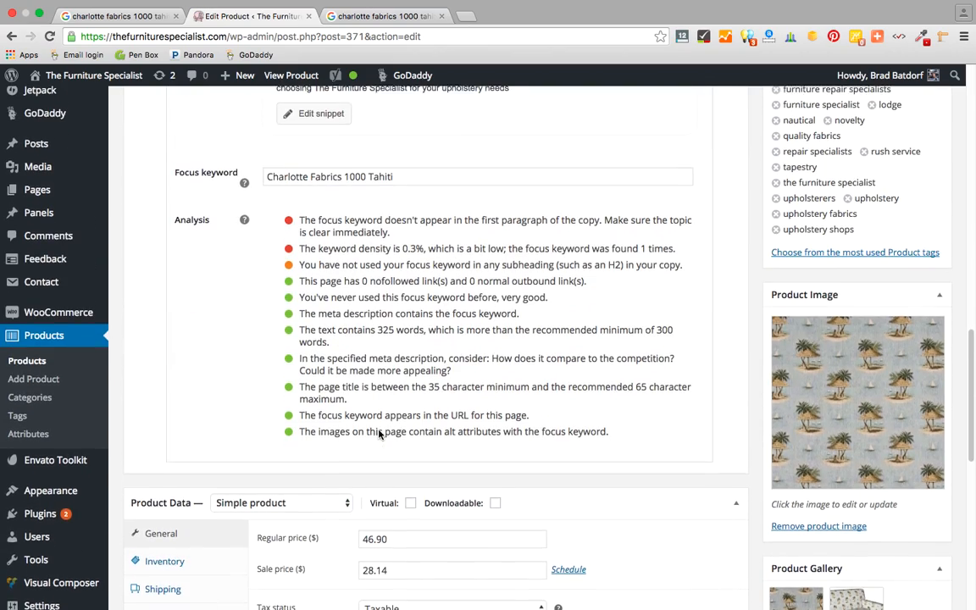
scroll(379, 434, up, 4)
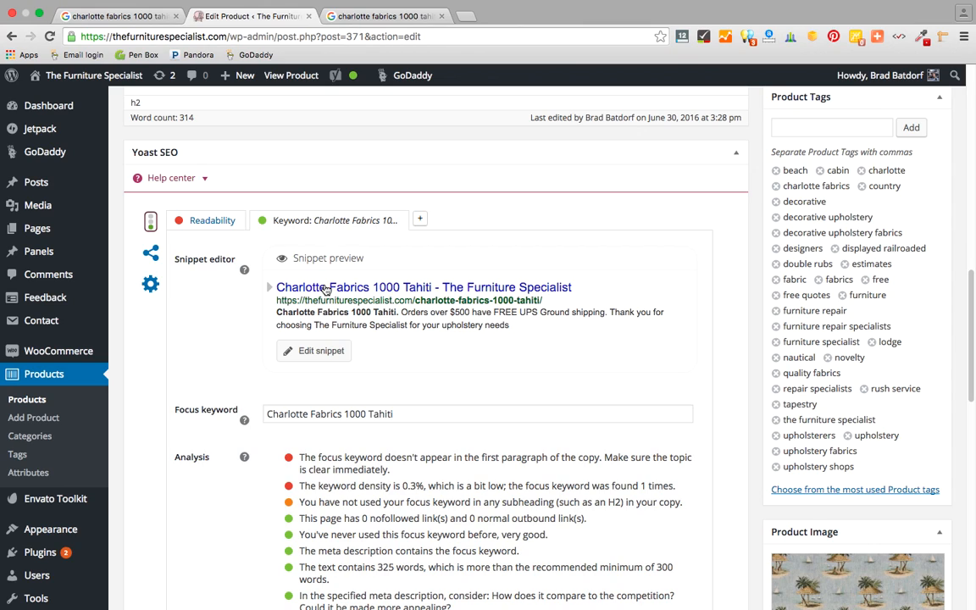
Switch to Google and compare the image results and web results for "charlotte fabrics 1000 tahiti".
click(409, 17)
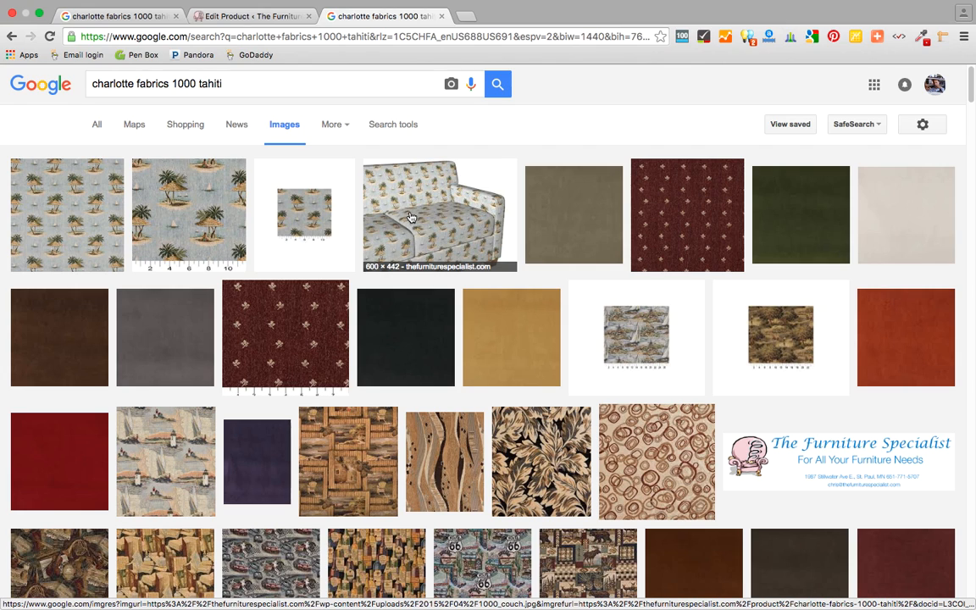
click(122, 17)
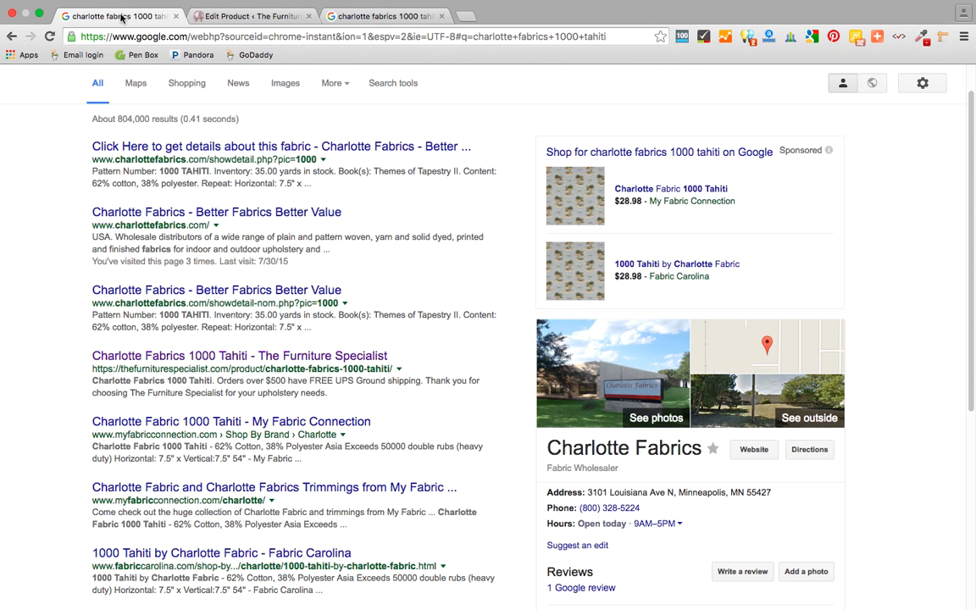